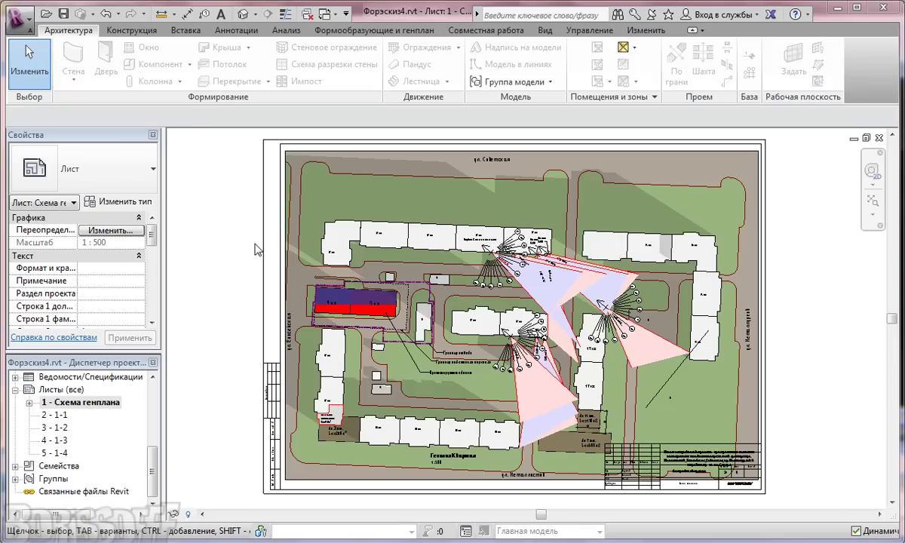
Step: Draw dashed detail-line rectangles over the sheet's top-left and bottom-right quarters
click(231, 33)
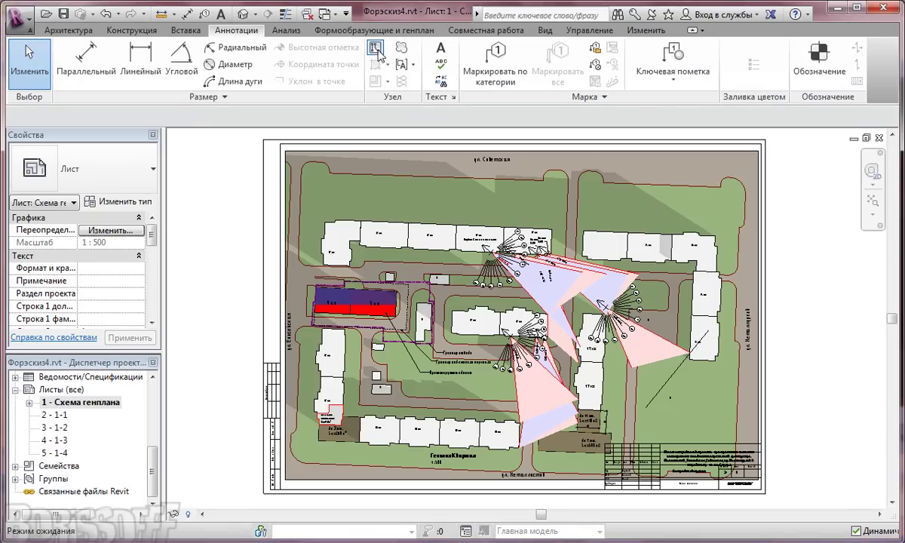
click(375, 50)
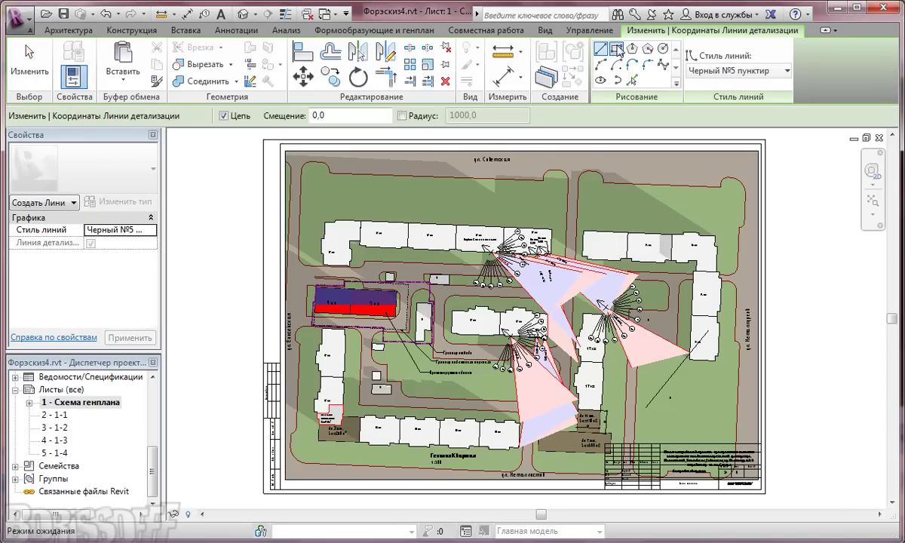
click(264, 308)
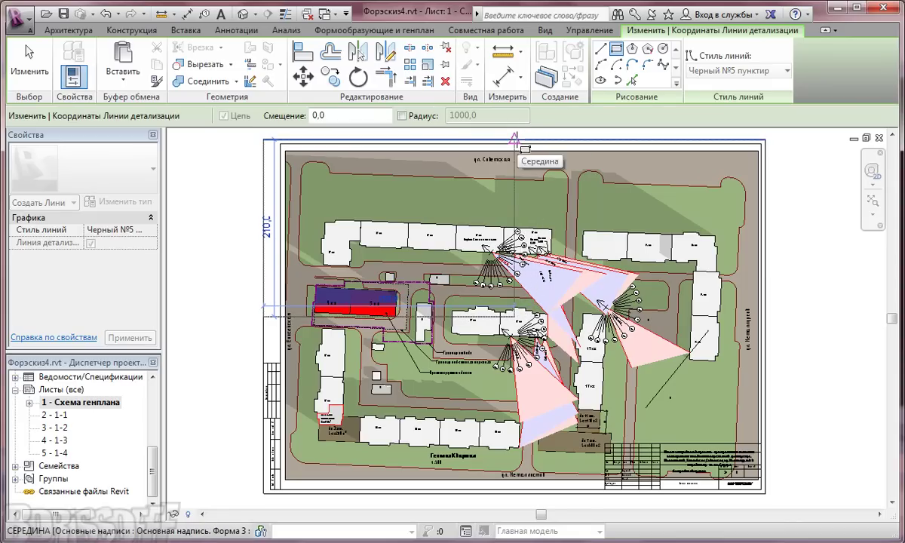
click(515, 139)
click(515, 491)
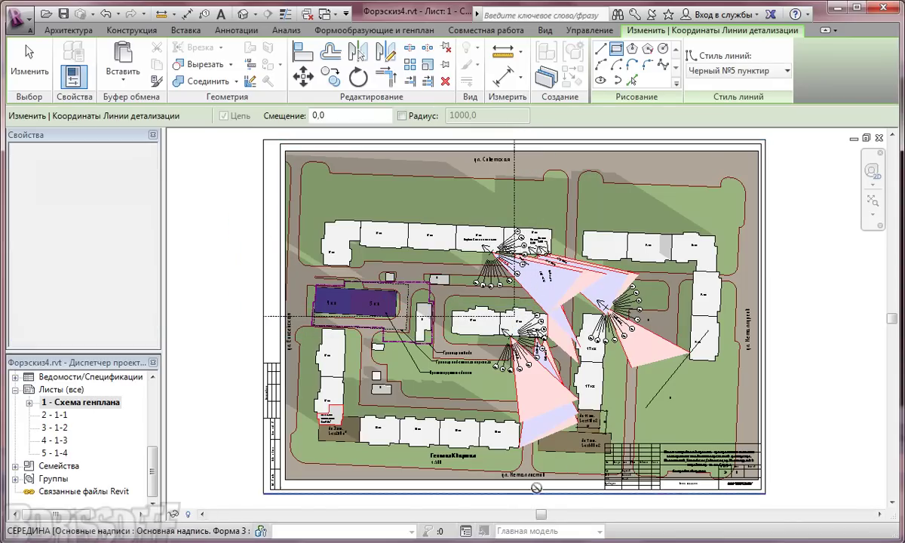
click(767, 321)
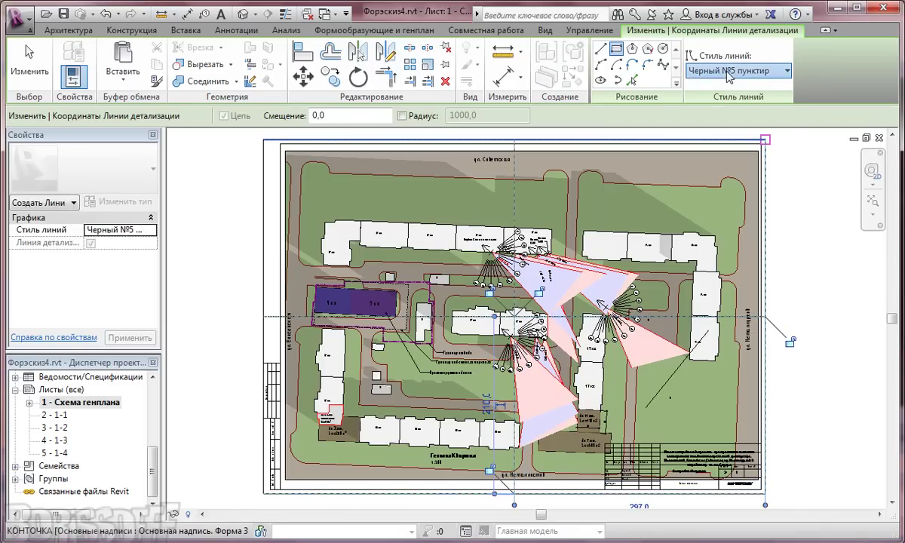
Step: Draw a Синяя №4 сплошная frame rectangle around the plan, then select everything on the sheet
click(729, 70)
scroll(788, 234, down, 1)
scroll(792, 189, up, 1)
scroll(796, 181, up, 2)
scroll(797, 177, up, 1)
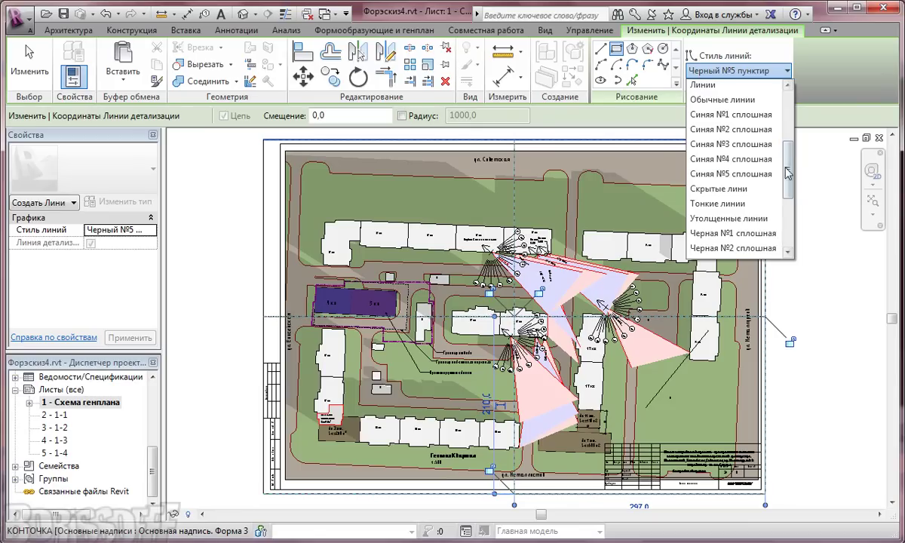
click(738, 160)
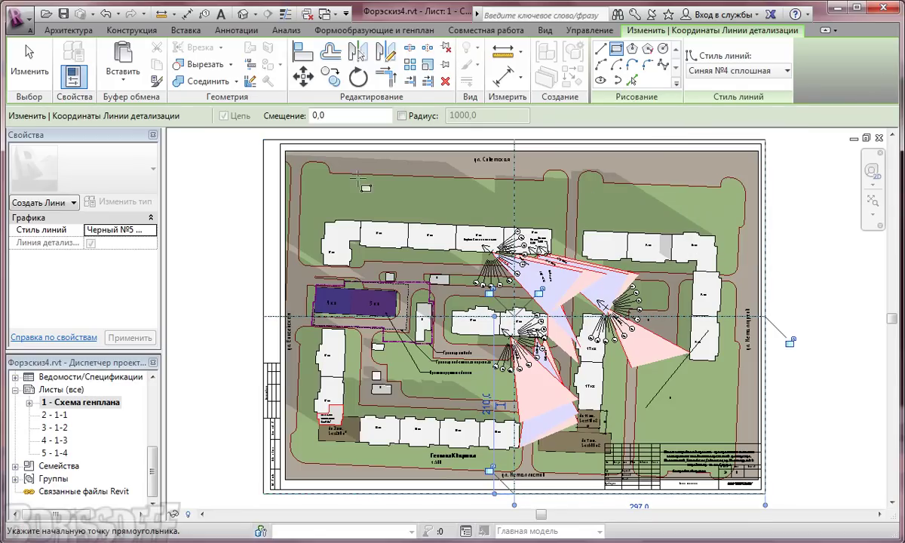
click(285, 150)
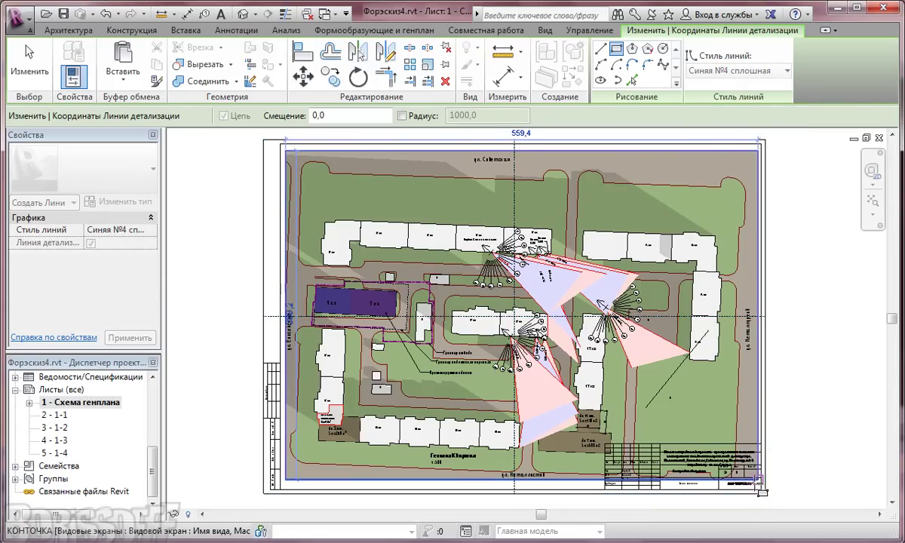
click(758, 315)
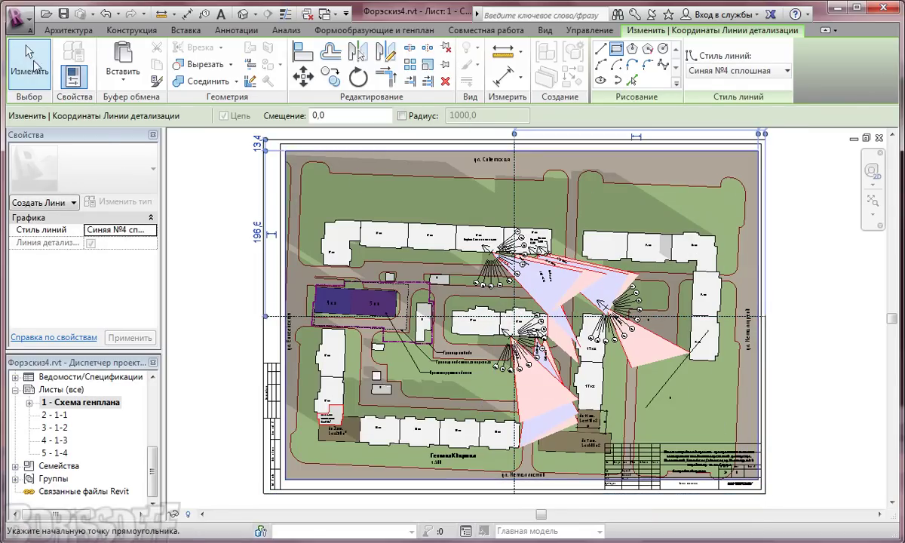
click(30, 64)
drag(236, 135, 779, 505)
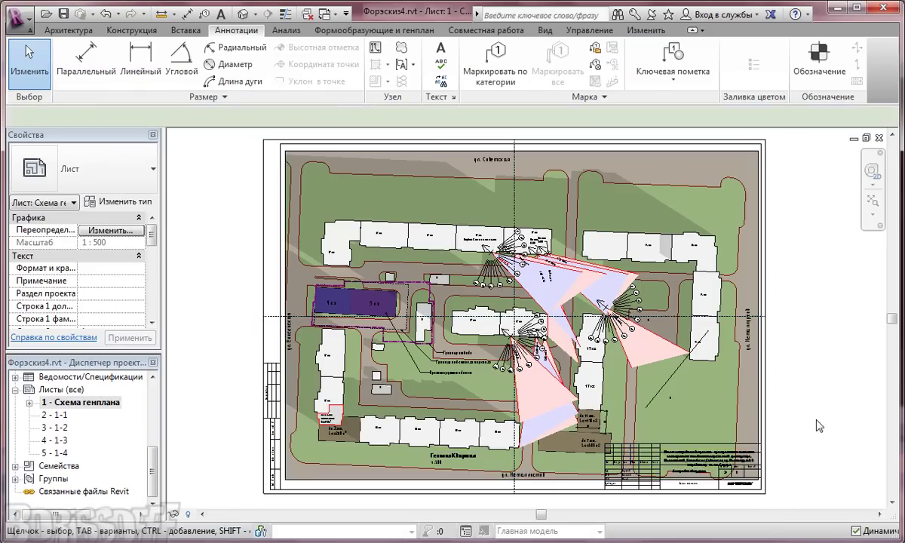
Step: Filter the selection to the two line categories and group them as 'Шаблон листа'
click(608, 60)
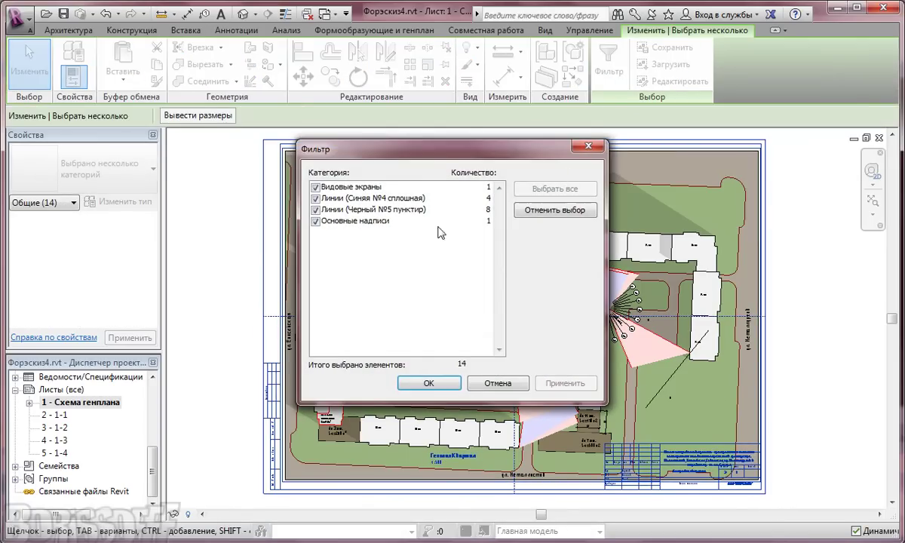
click(315, 210)
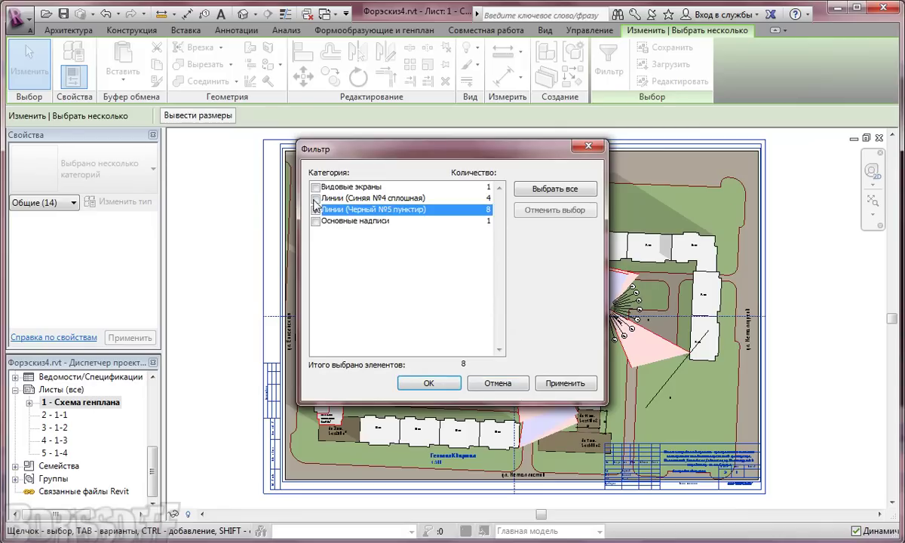
click(316, 199)
click(426, 383)
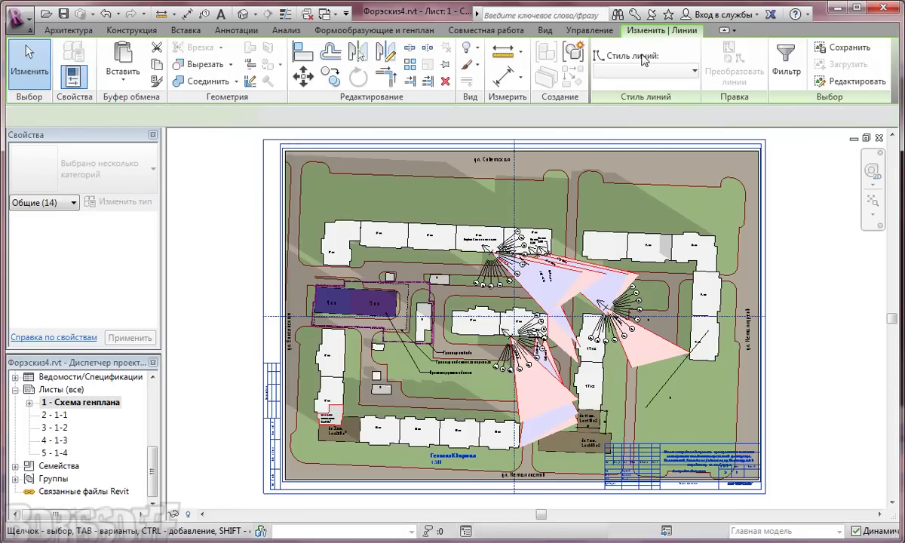
click(574, 53)
text(Шаблон листа)
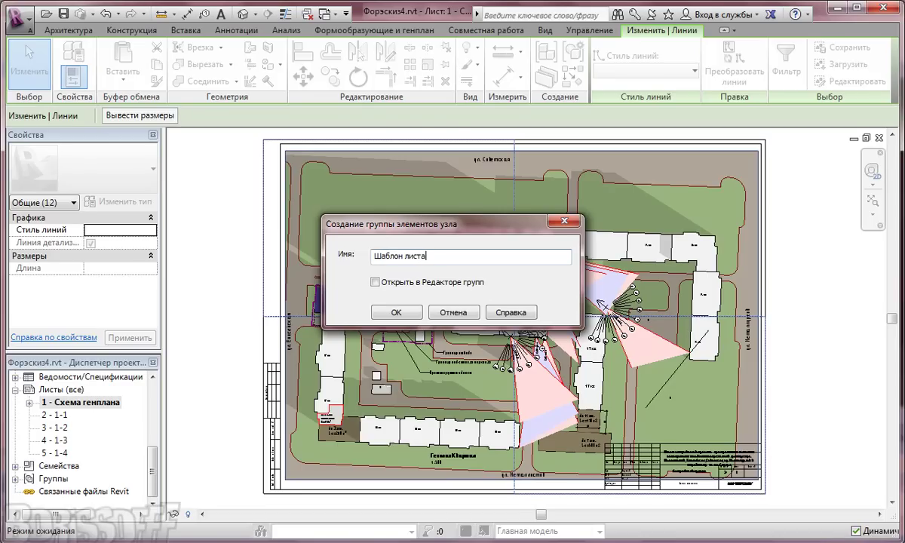
key(Return)
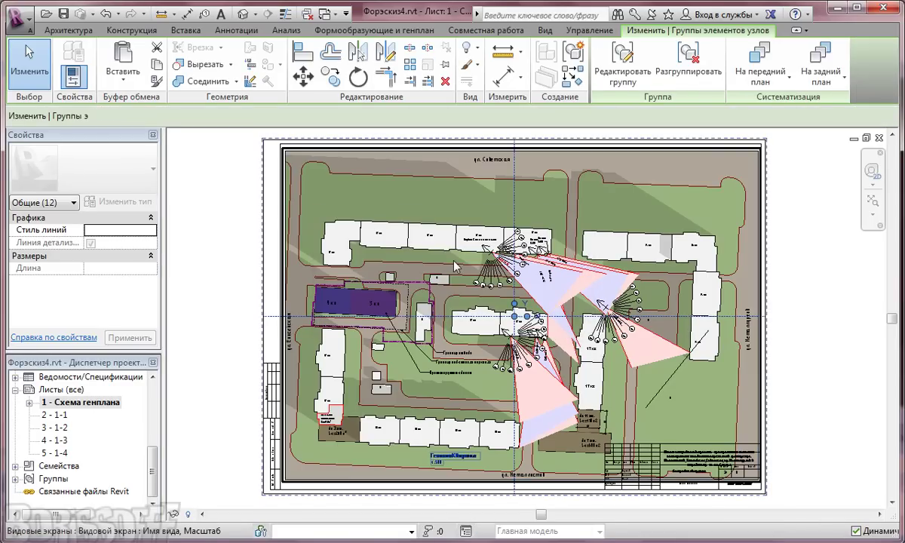
key(Escape)
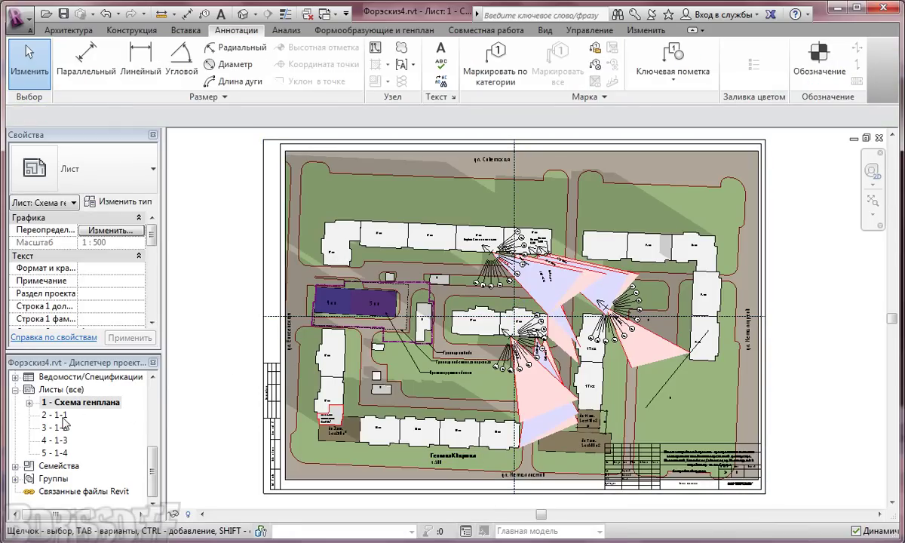
Step: Add an aligned dimension of 210 along the sheet's left edge
click(85, 64)
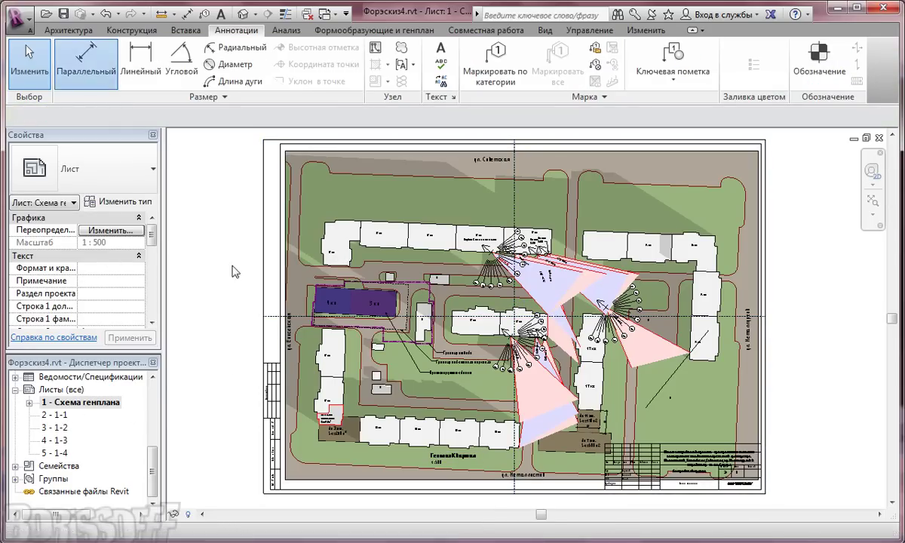
click(273, 141)
click(268, 316)
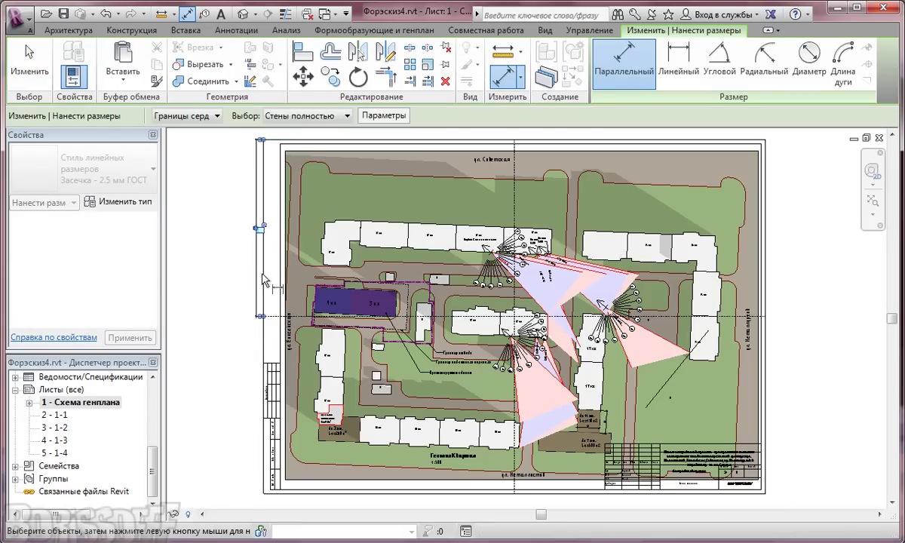
scroll(252, 242, up, 3)
scroll(294, 294, up, 2)
scroll(301, 316, up, 2)
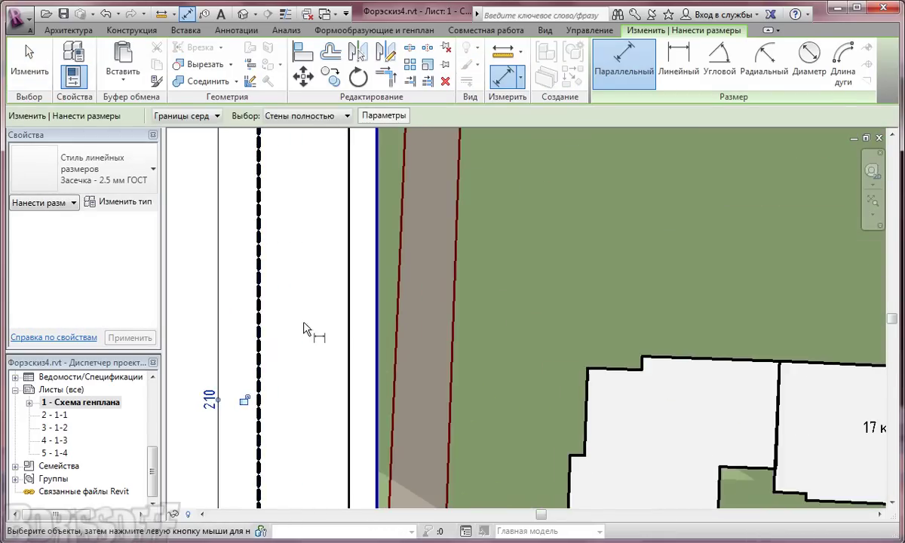
scroll(306, 330, down, 5)
scroll(362, 287, up, 1)
Step: Add the 297 width dimension along the sheet's top edge
click(254, 273)
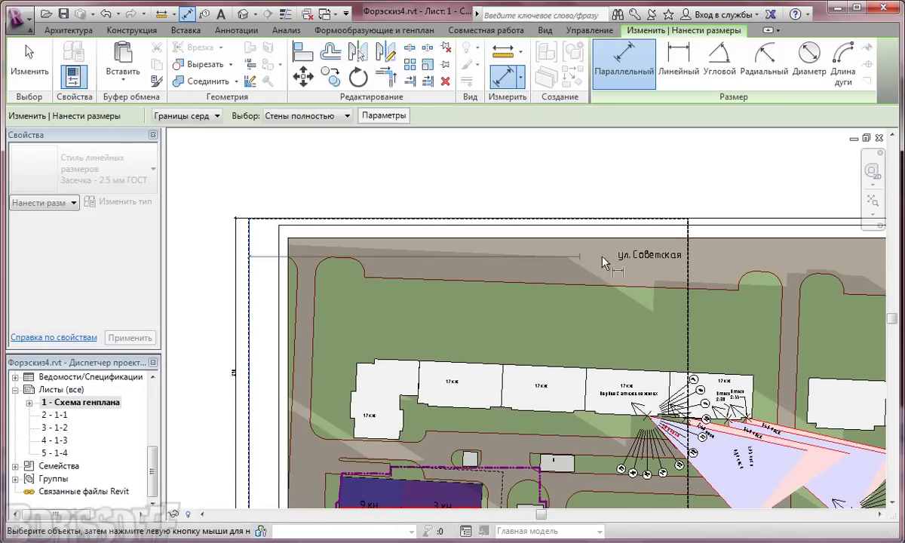
click(687, 249)
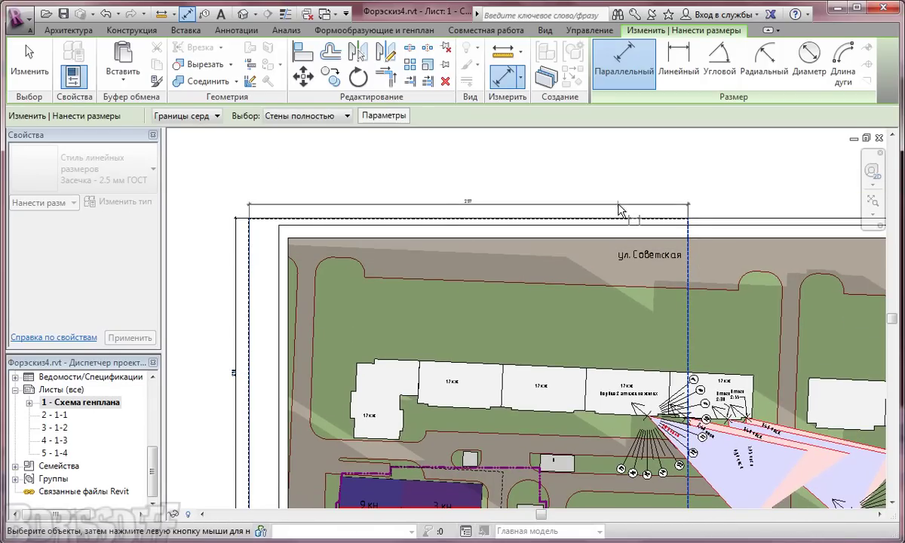
click(618, 202)
scroll(505, 209, up, 5)
middle_drag(505, 208, 660, 254)
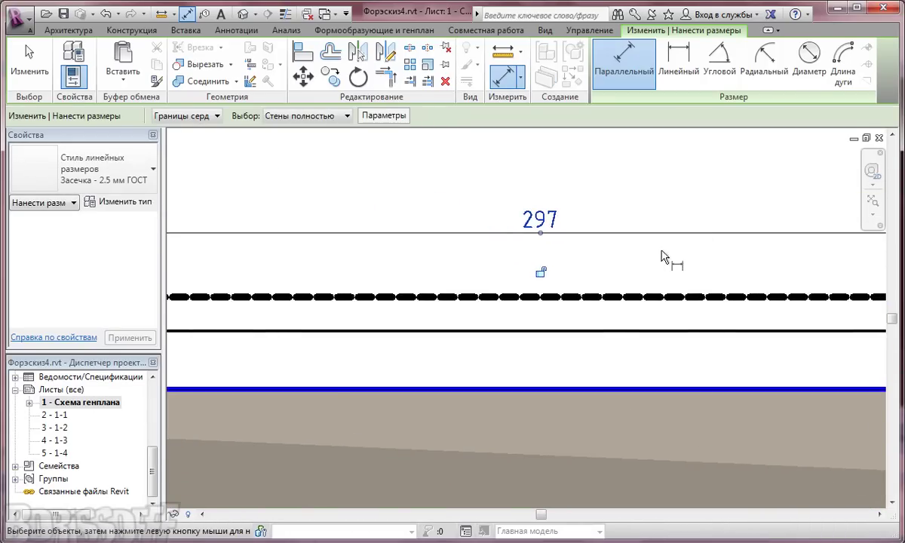
scroll(661, 255, down, 3)
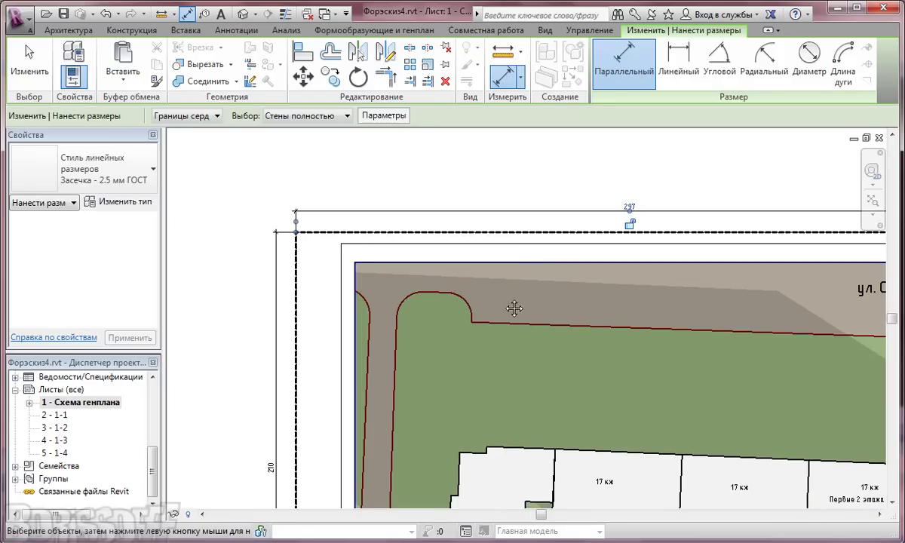
middle_drag(512, 306, 466, 248)
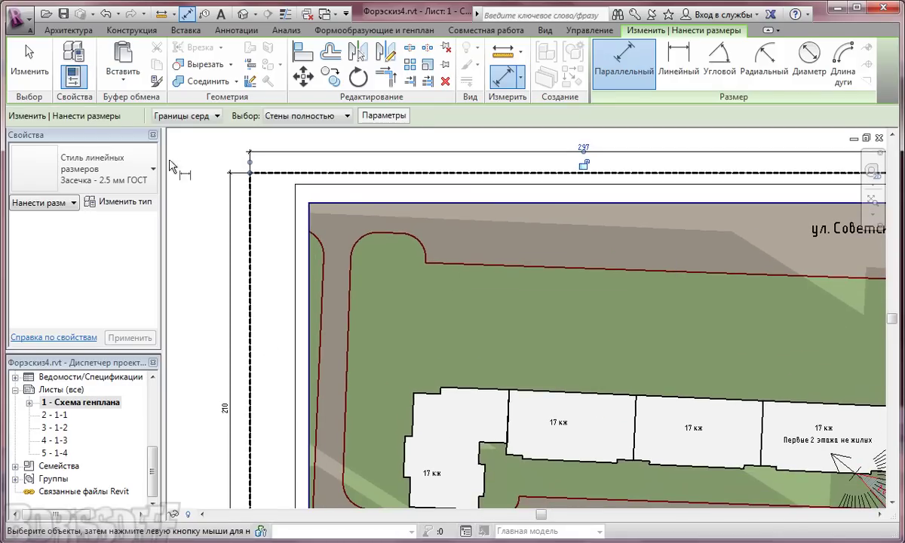
click(29, 60)
Step: Open sheet 2 - 1-1 and check its left and top border lines
double_click(74, 415)
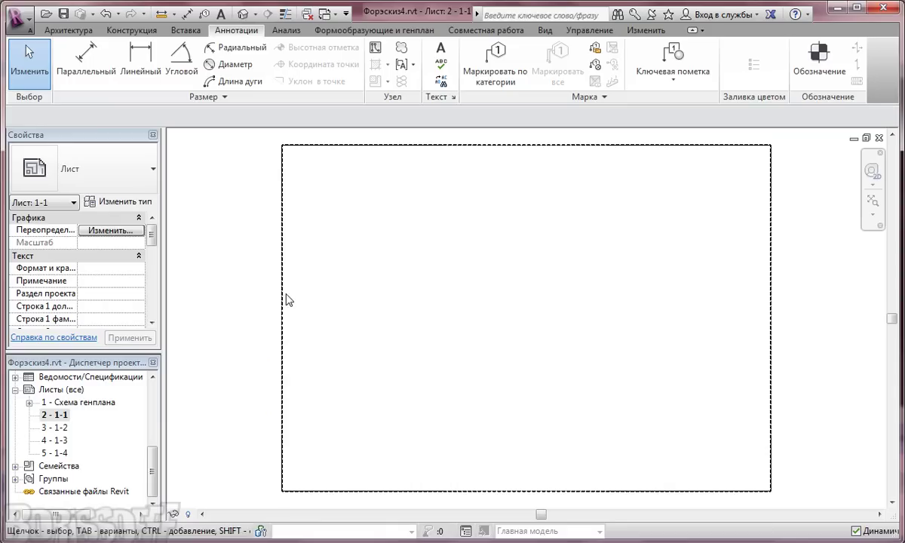
click(282, 291)
middle_drag(511, 288, 512, 313)
click(422, 168)
mouse_move(614, 350)
middle_down()
mouse_move(608, 327)
mouse_move(600, 334)
middle_up()
key(Escape)
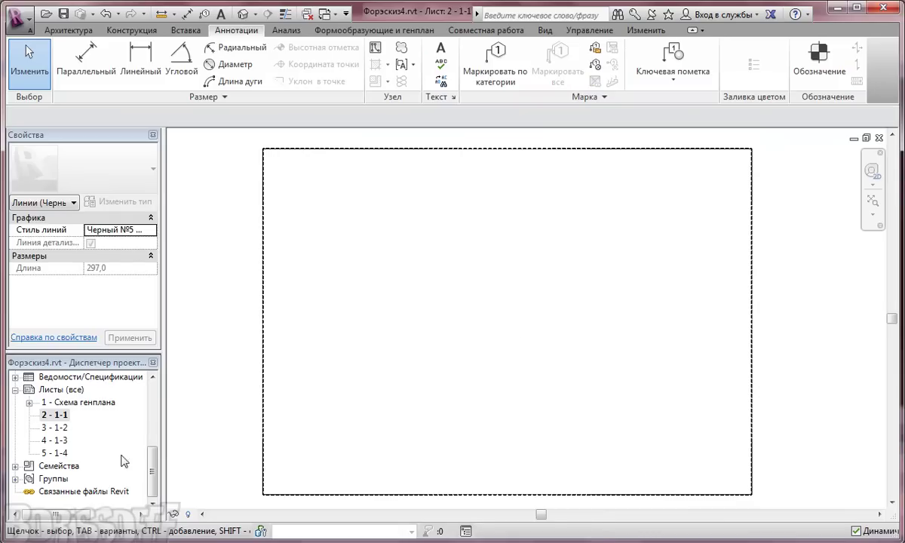
Step: Place the Шаблон листа detail group on sheet 1-1, snapped to the sheet corner
click(15, 478)
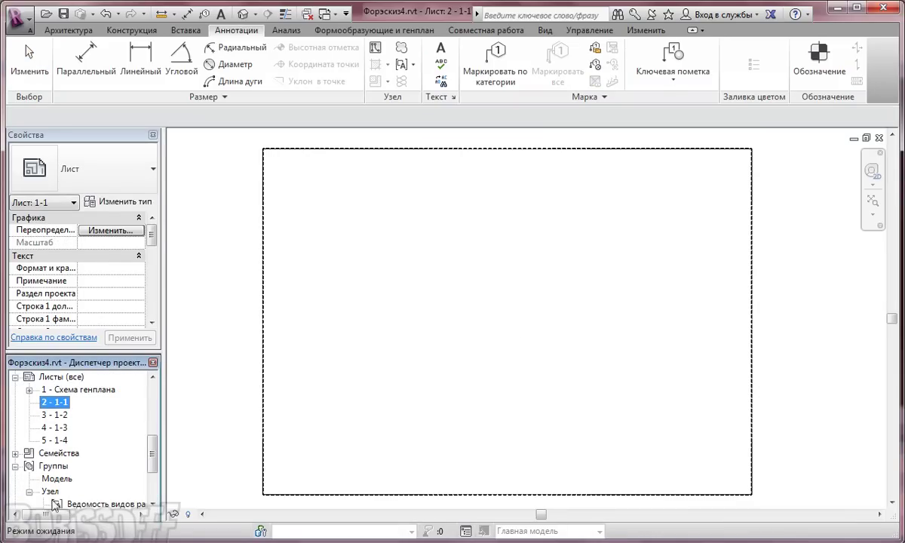
scroll(143, 467, down, 1)
scroll(128, 468, down, 1)
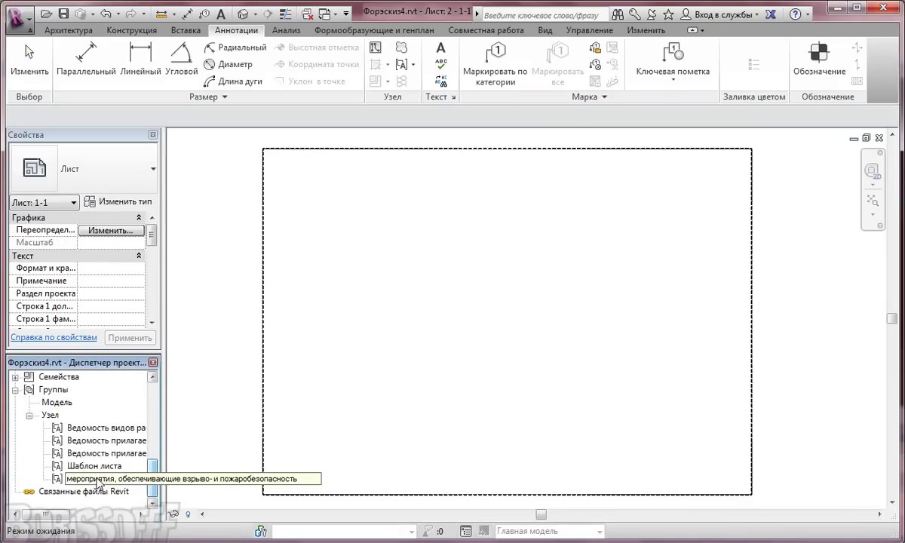
drag(90, 470, 501, 448)
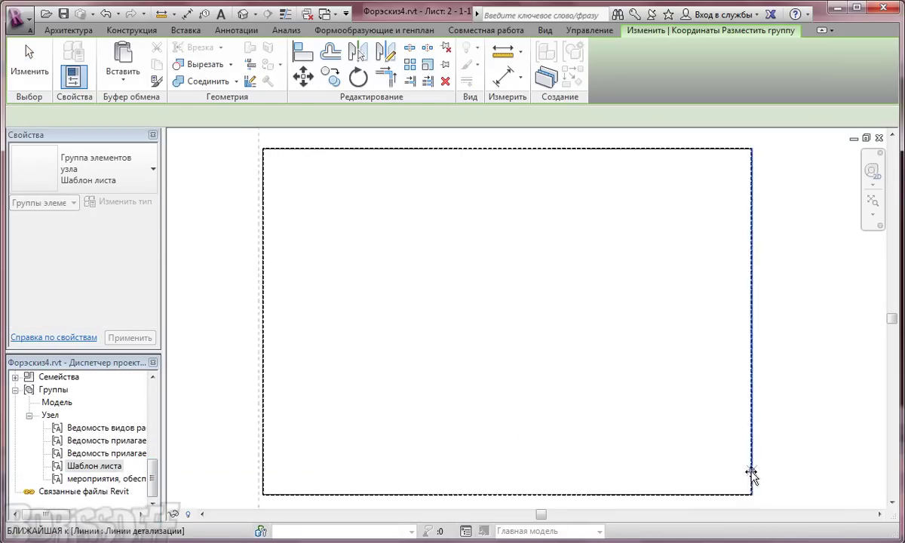
click(751, 496)
scroll(616, 390, up, 2)
click(29, 64)
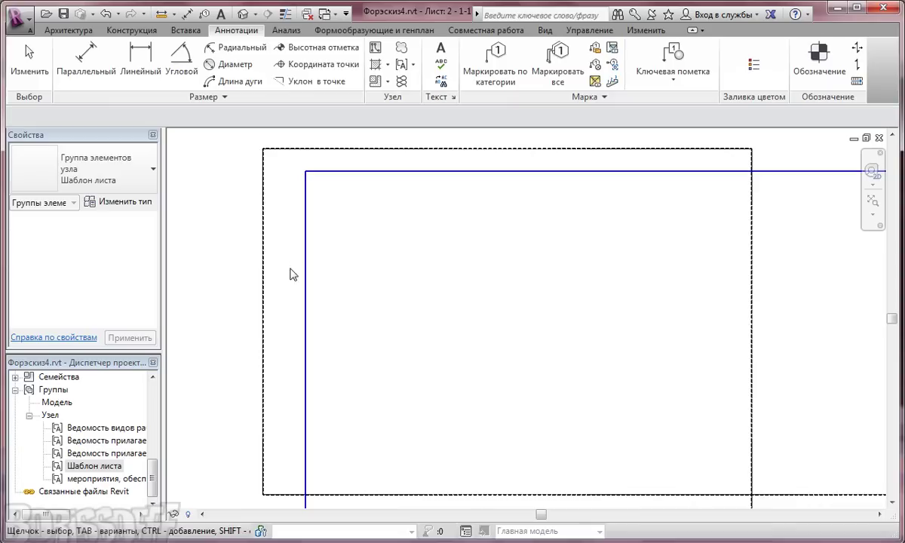
scroll(305, 277, down, 2)
scroll(346, 272, down, 2)
middle_drag(356, 269, 335, 219)
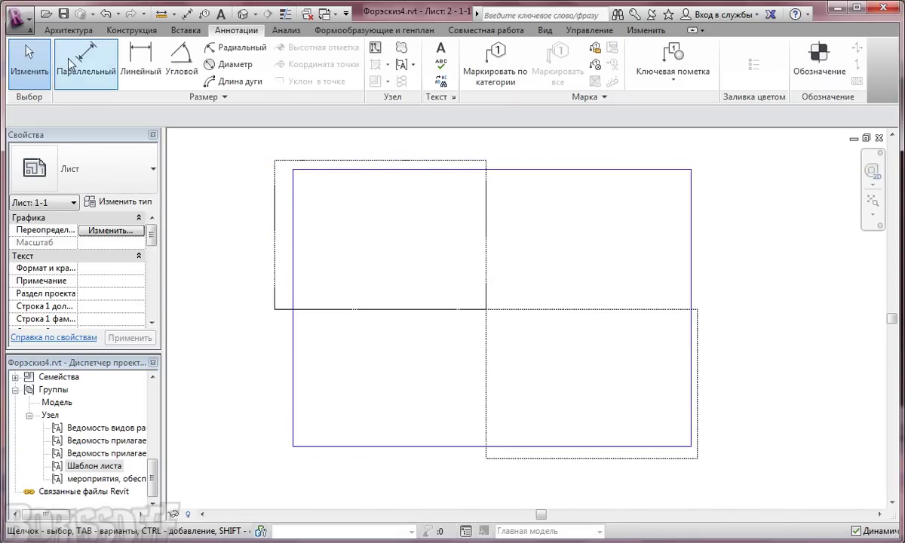
drag(153, 477, 151, 381)
click(86, 415)
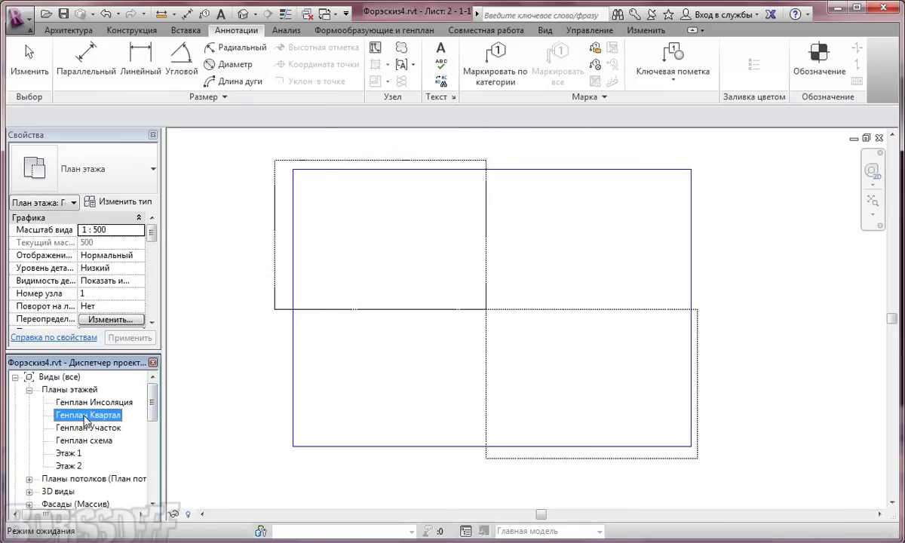
Step: Create a dependent view of Генплан Квартал and rename it '1-1 Генплан Квартал'
right_click(86, 416)
mouse_move(144, 233)
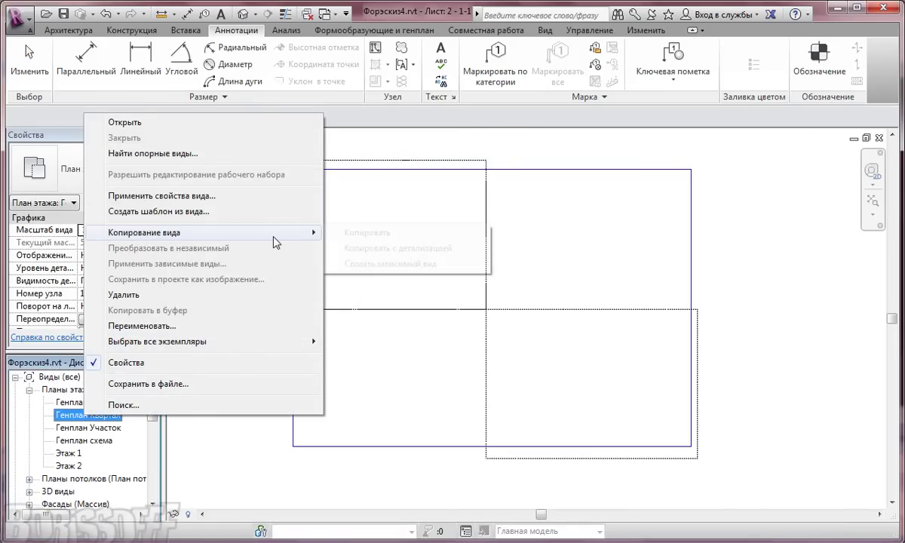
click(364, 264)
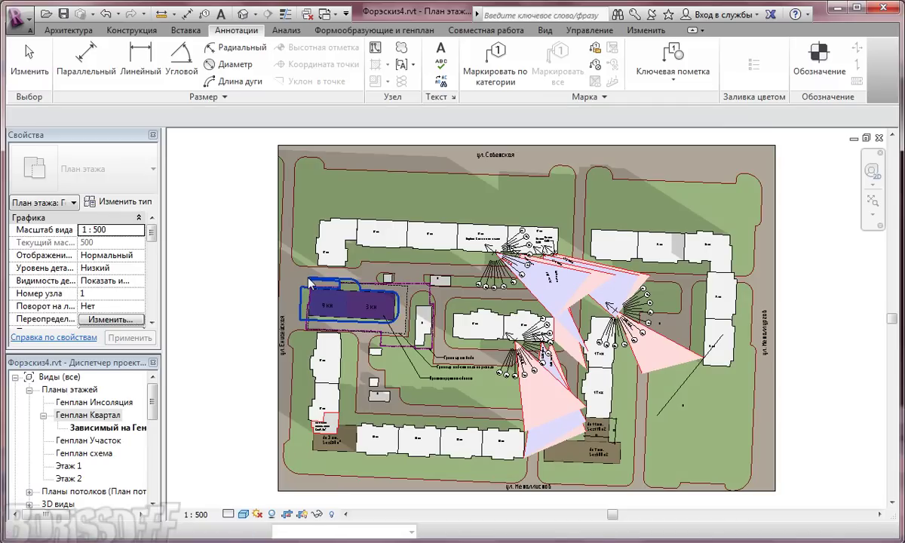
right_click(133, 426)
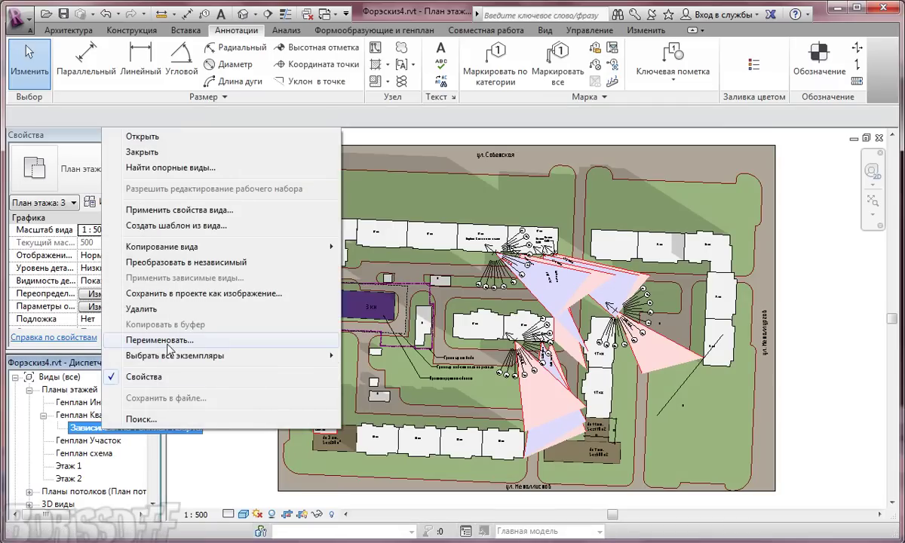
click(158, 339)
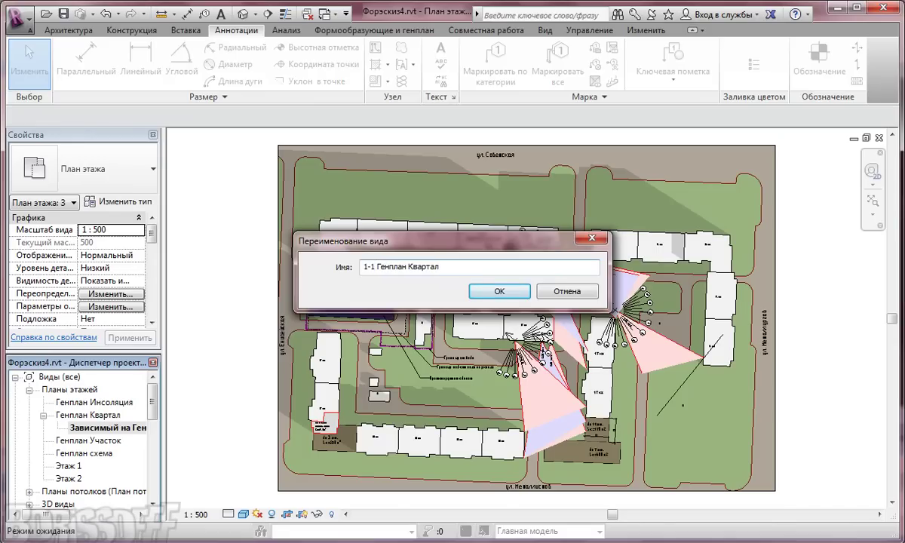
click(507, 297)
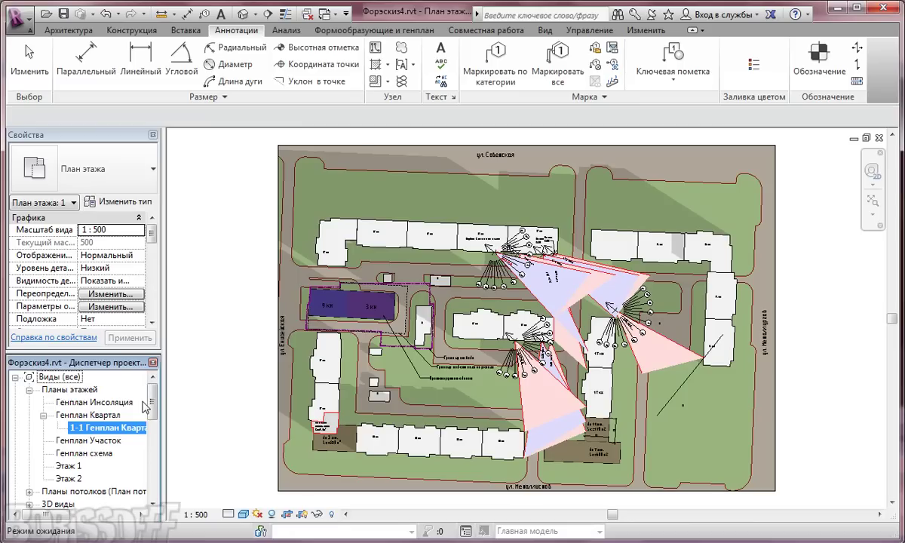
scroll(136, 422, down, 3)
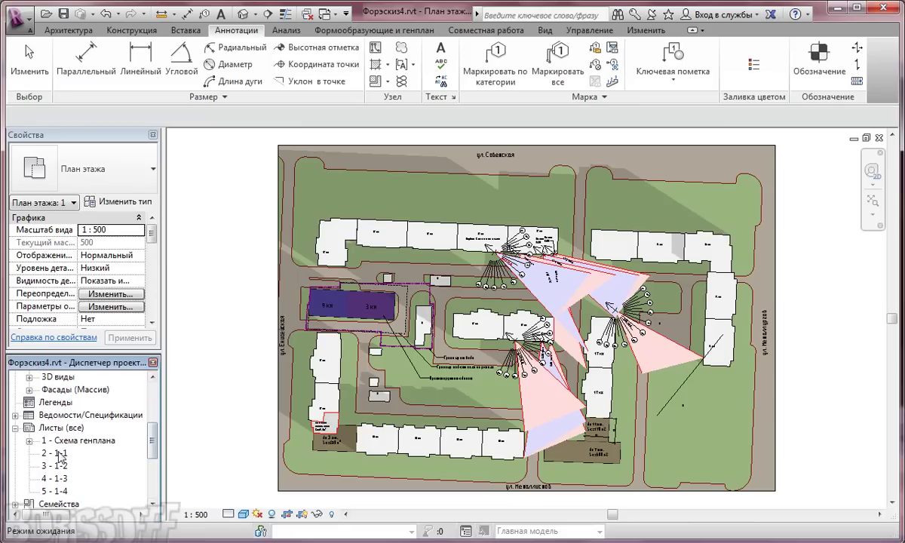
Step: Place the 1-1 Генплан Квартал view as a 1:500 viewport on sheet 2 - 1-1
double_click(57, 452)
drag(152, 439, 153, 400)
click(106, 415)
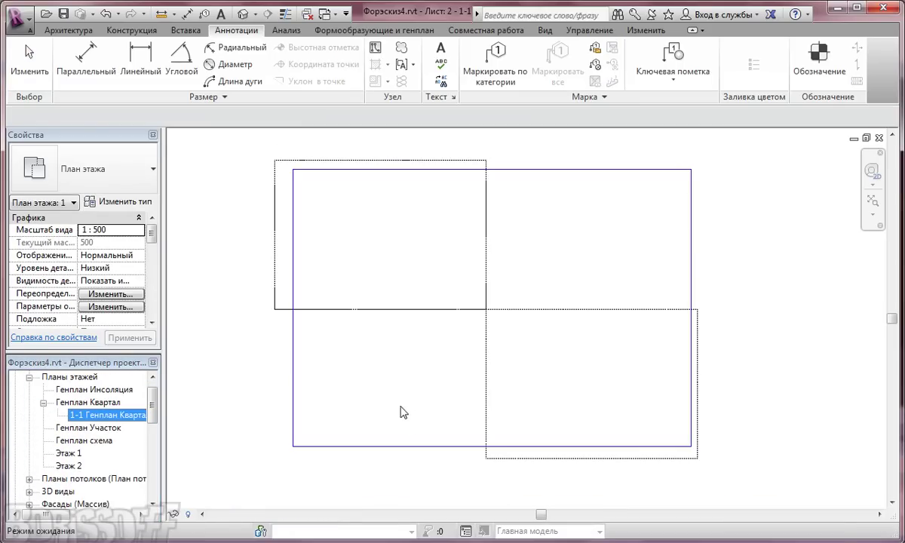
drag(400, 411, 382, 299)
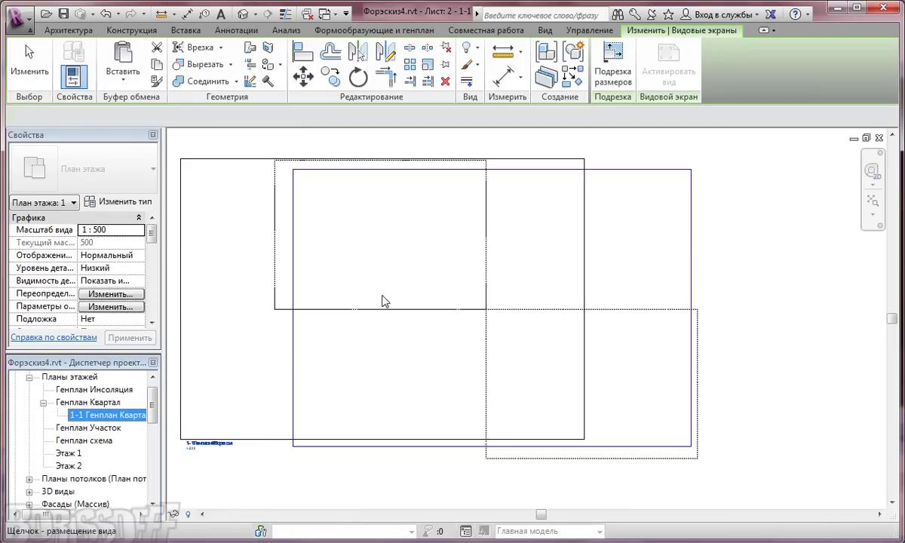
click(507, 325)
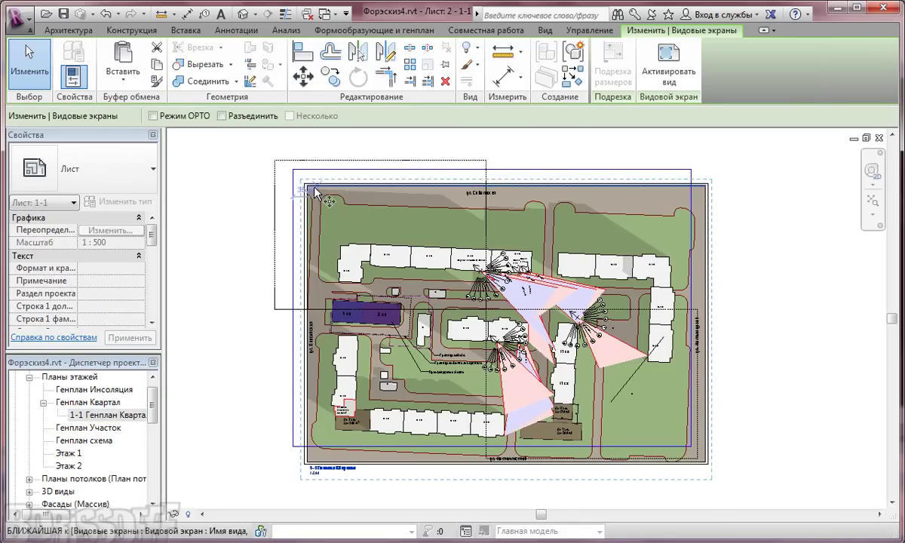
key(m)
key(v)
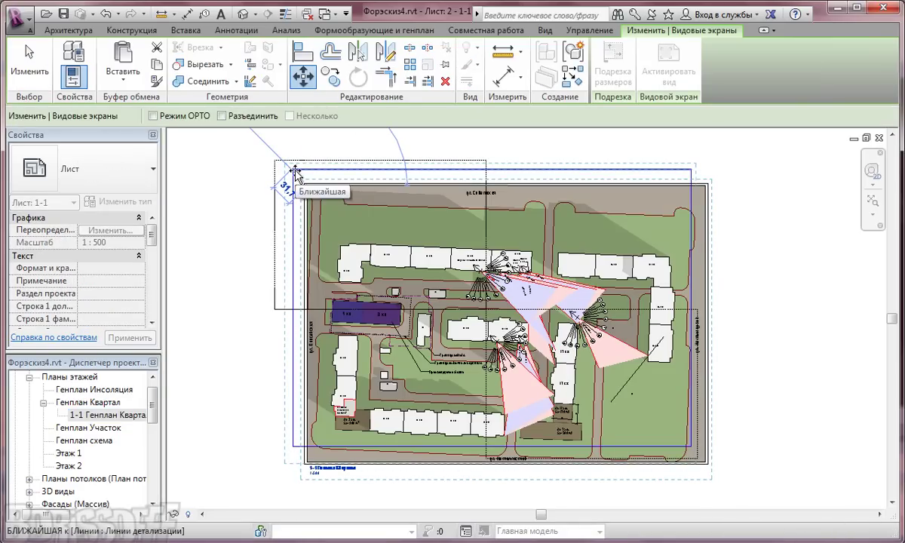
Step: Move the viewport to the frame's upper-left corner, set type Без подписи, and activate it
click(294, 170)
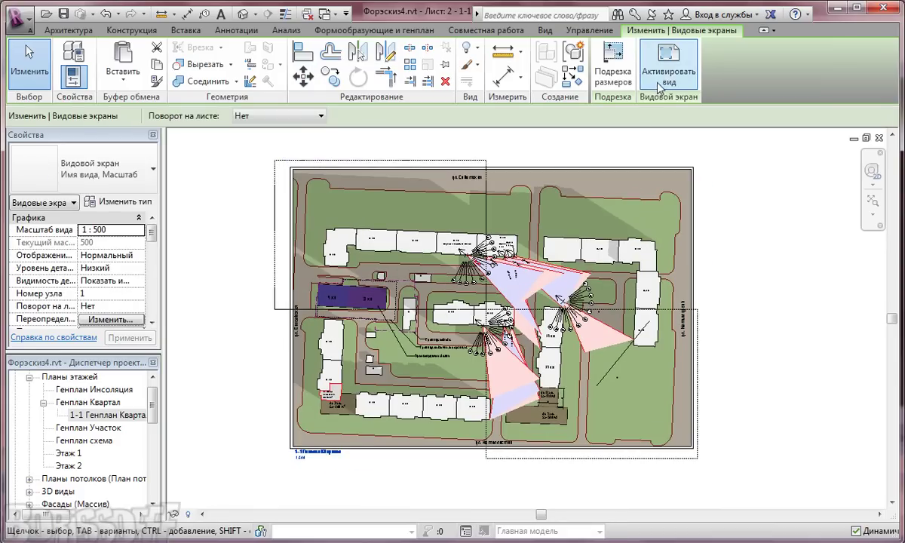
click(102, 167)
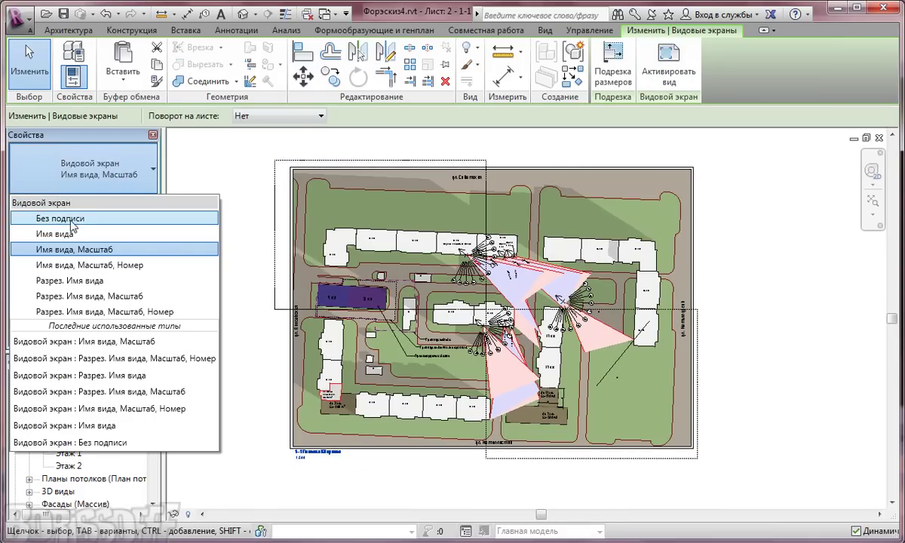
click(70, 216)
click(731, 210)
click(666, 64)
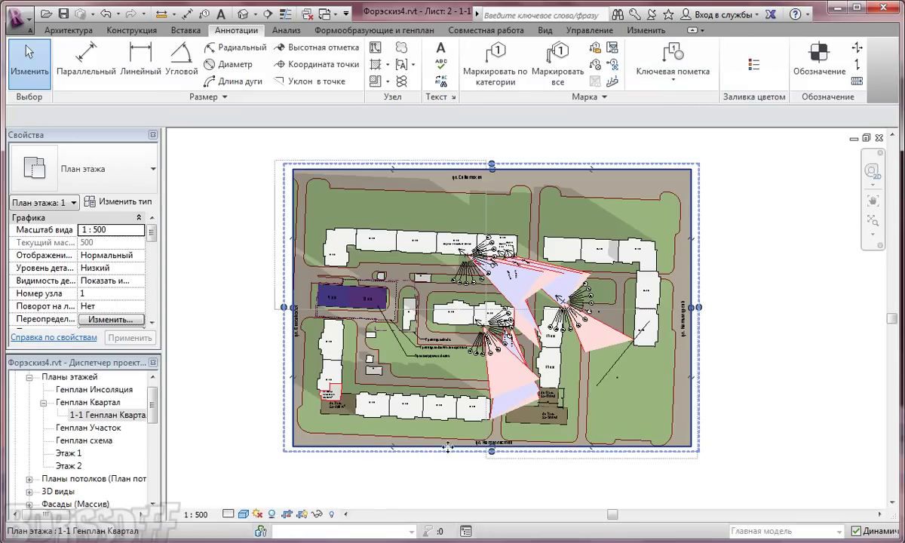
Step: Select the view's crop region and pull its bottom edge up to mid-sheet
click(494, 452)
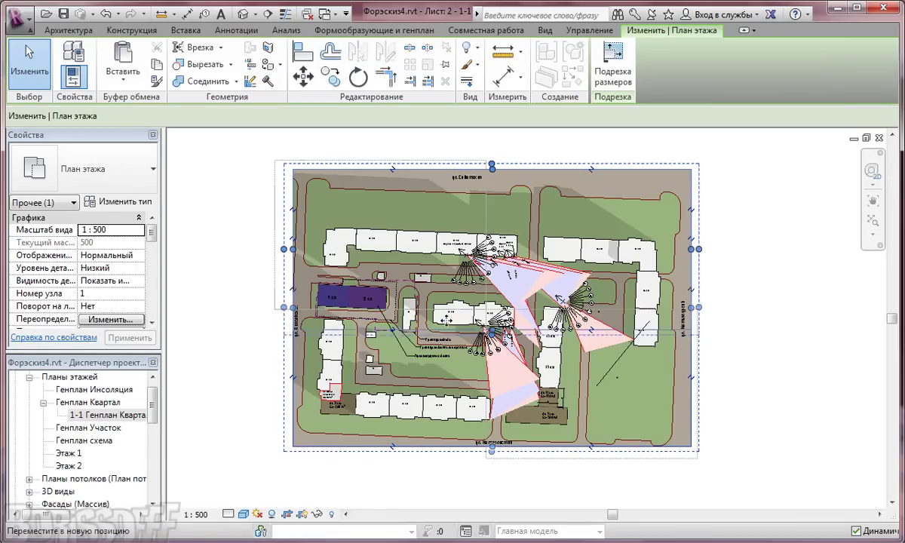
drag(452, 311, 453, 311)
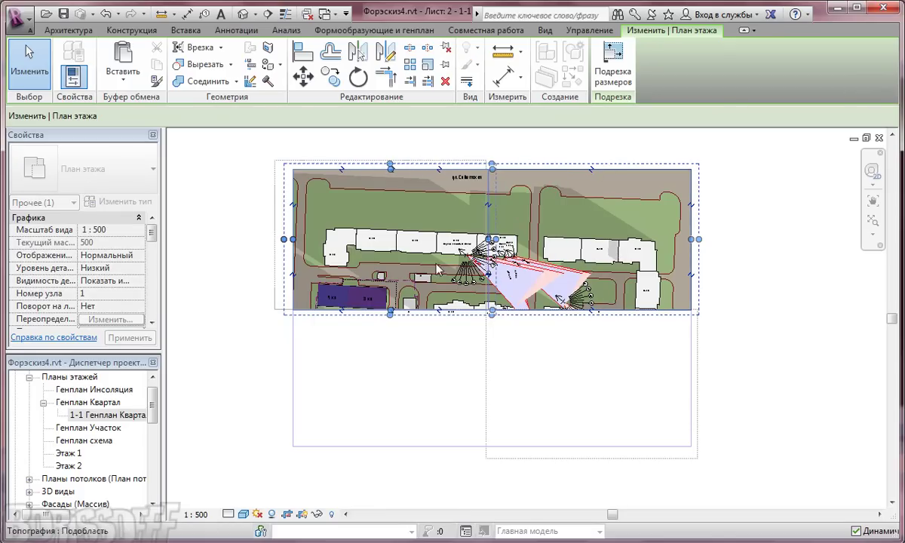
scroll(411, 260, up, 3)
scroll(411, 261, up, 1)
scroll(377, 362, up, 1)
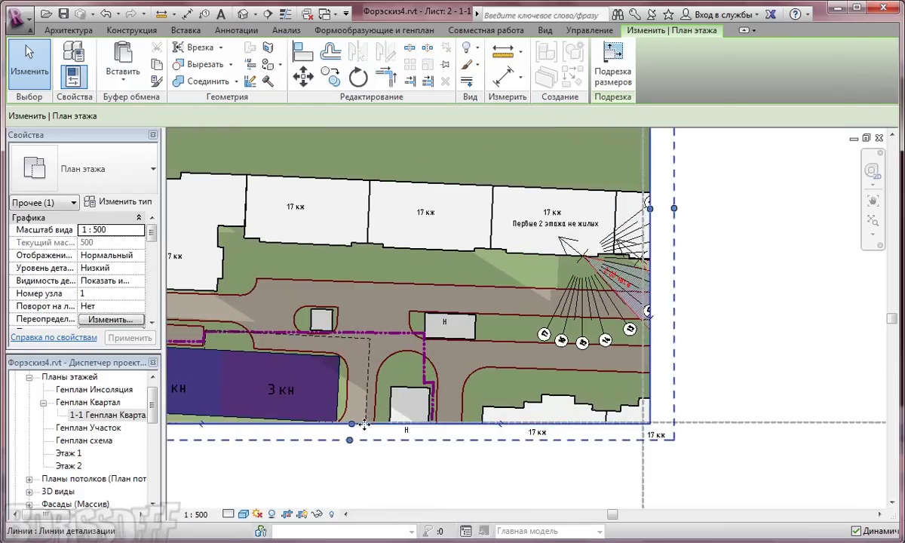
scroll(344, 450, up, 2)
drag(355, 401, 356, 394)
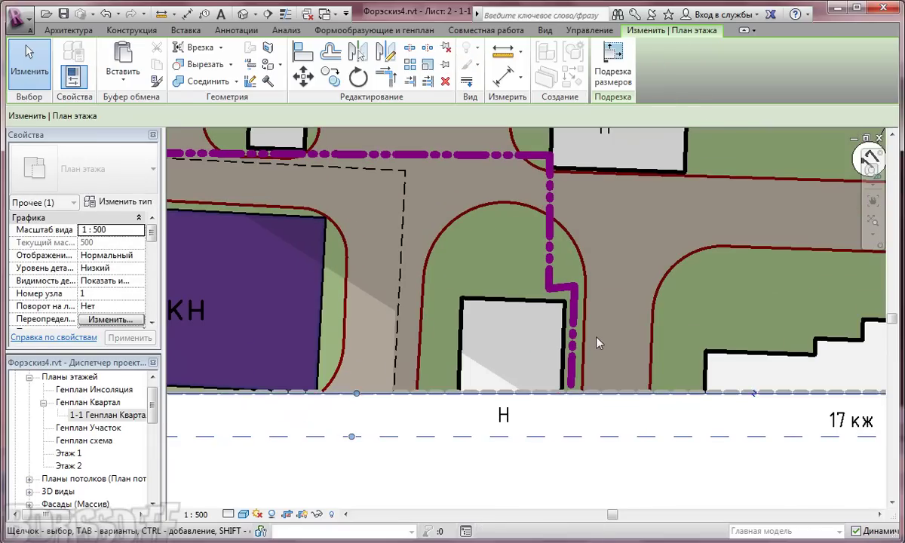
scroll(559, 315, down, 2)
scroll(642, 242, down, 1)
scroll(573, 252, up, 2)
scroll(522, 289, up, 1)
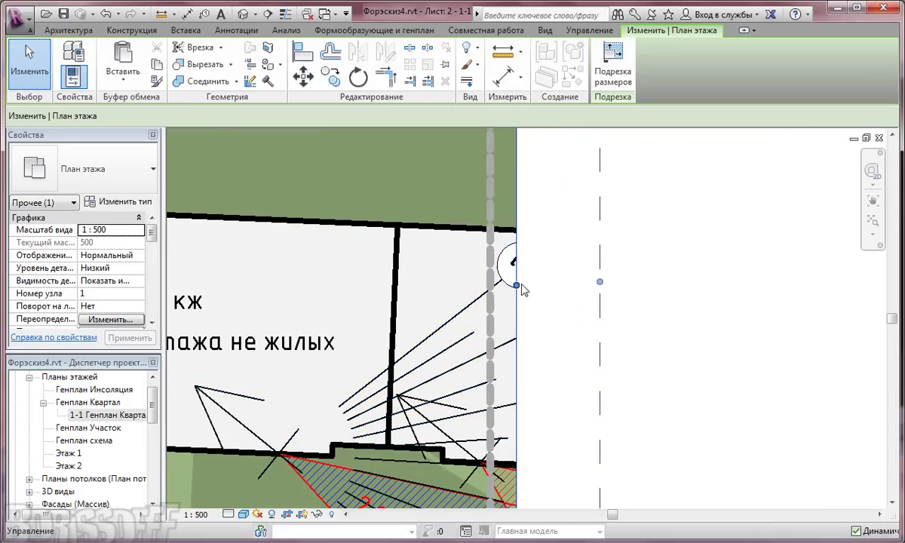
Step: Drag the crop's right edge left and raise the bottom, leaving the upper-left quarter
drag(519, 290, 492, 289)
scroll(529, 333, down, 2)
scroll(603, 316, down, 2)
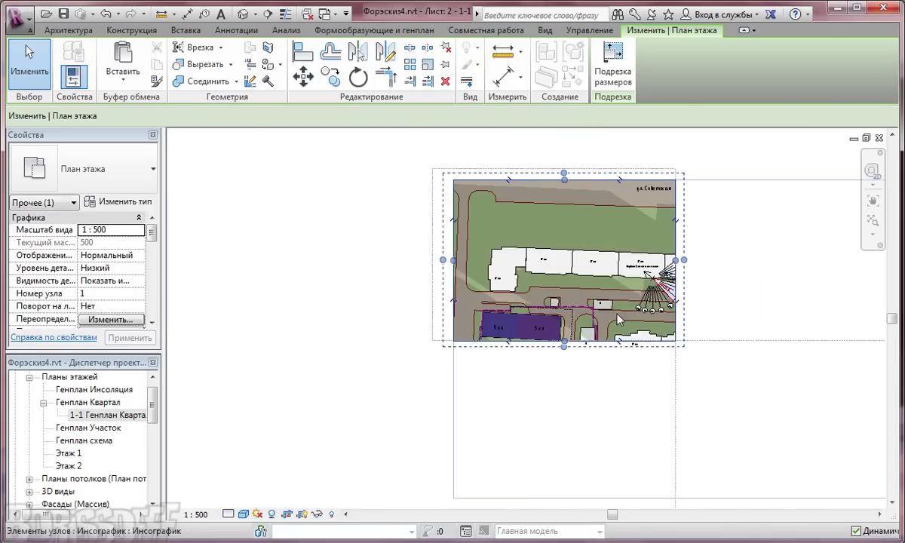
scroll(616, 319, up, 2)
scroll(590, 370, up, 2)
middle_drag(648, 390, 544, 398)
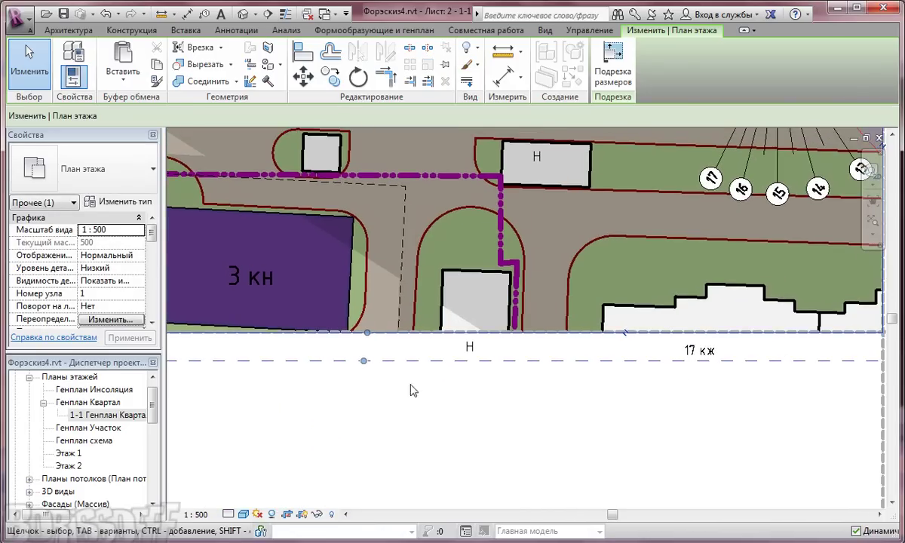
drag(370, 364, 369, 335)
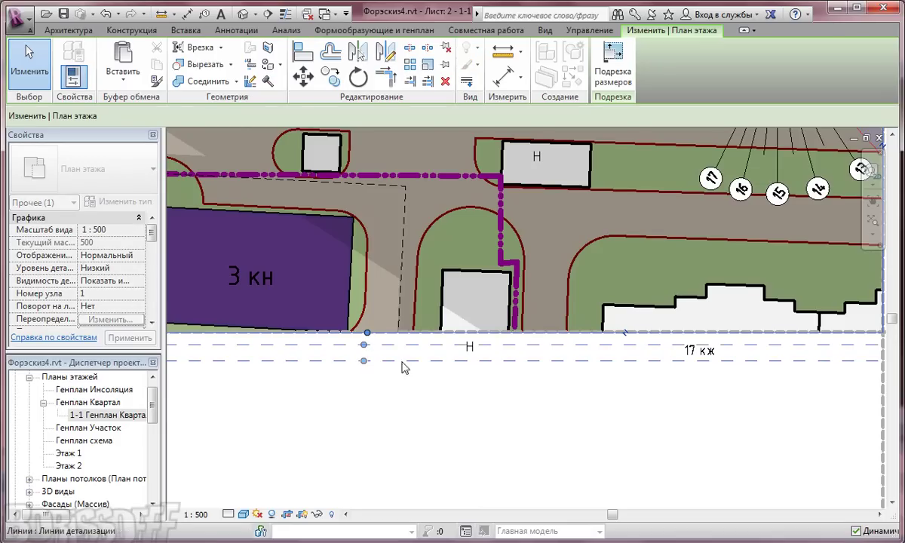
scroll(530, 389, down, 3)
scroll(530, 389, down, 2)
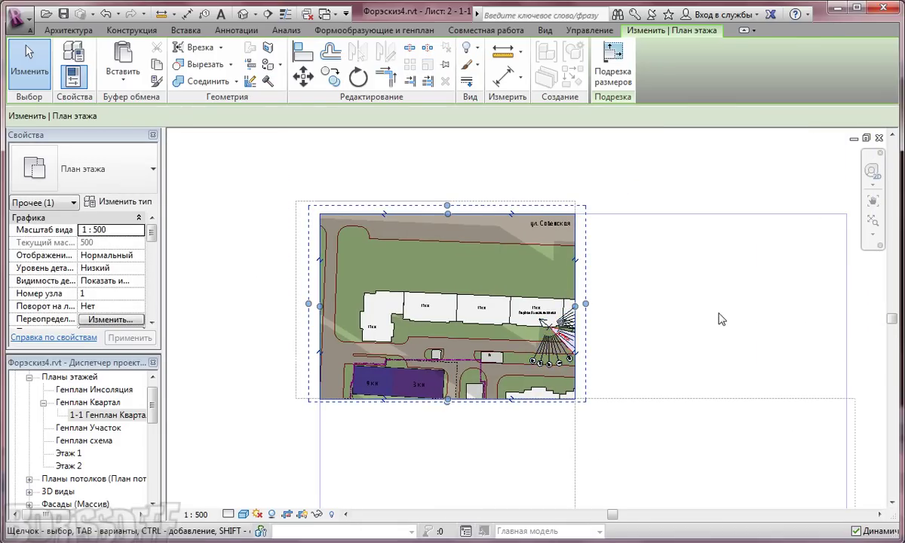
middle_drag(720, 319, 679, 253)
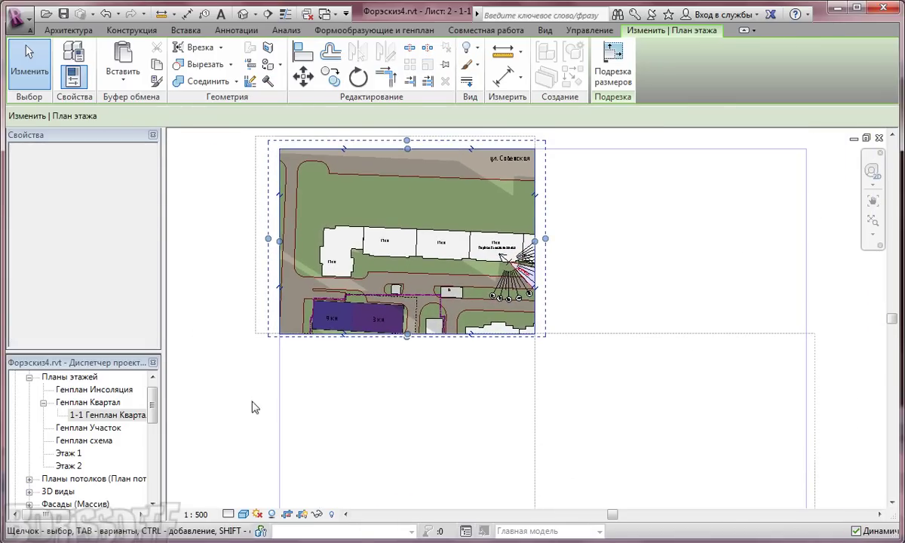
Step: Deactivate the viewport's view and dismiss the save reminder
right_click(211, 403)
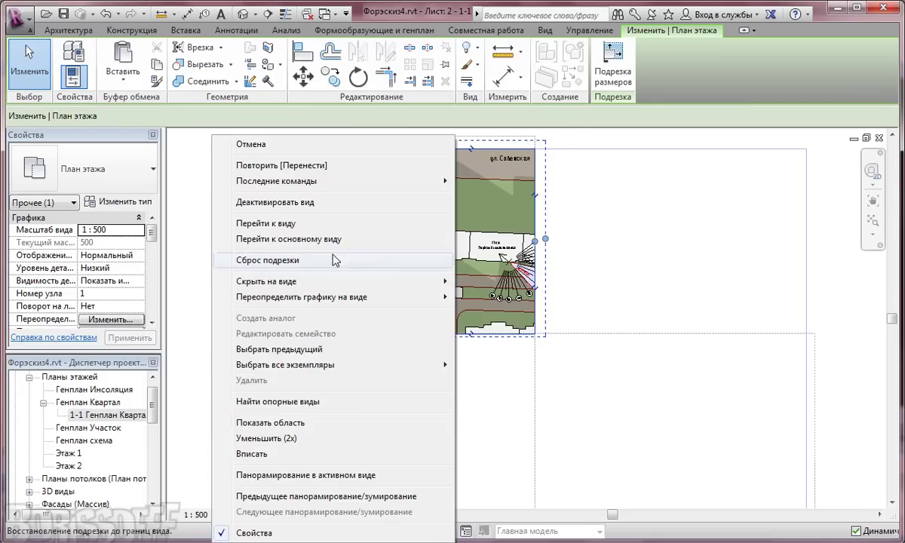
click(332, 202)
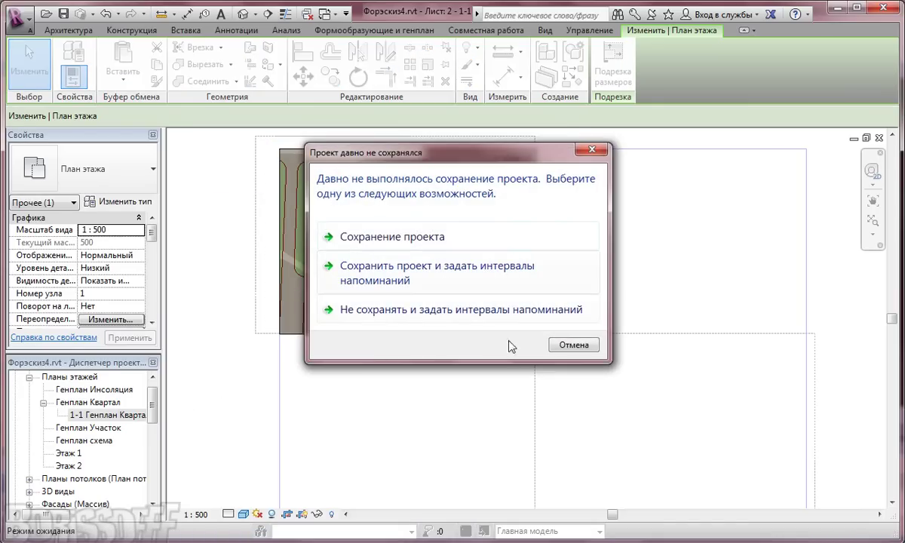
key(Escape)
Step: Hide the Шаблон листа guide group's elements on sheet 1-1
click(263, 337)
right_click(263, 338)
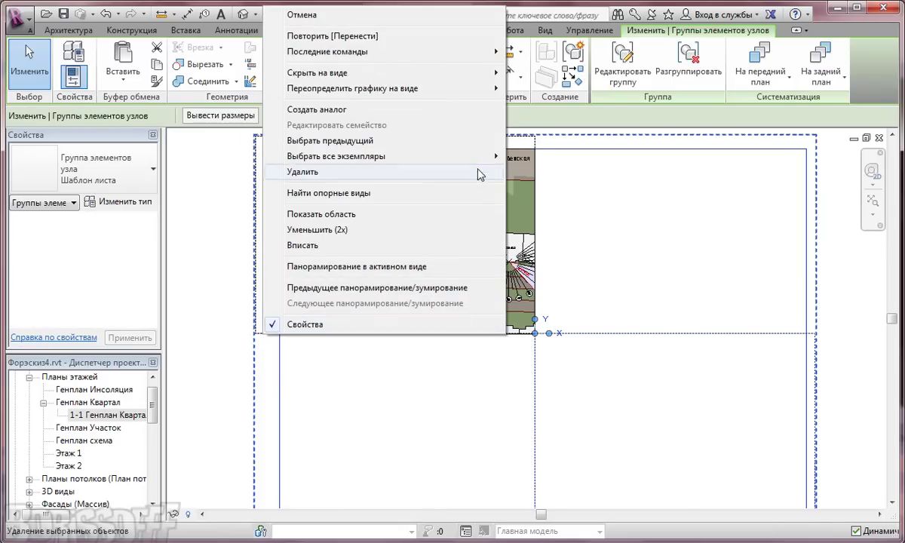
click(596, 75)
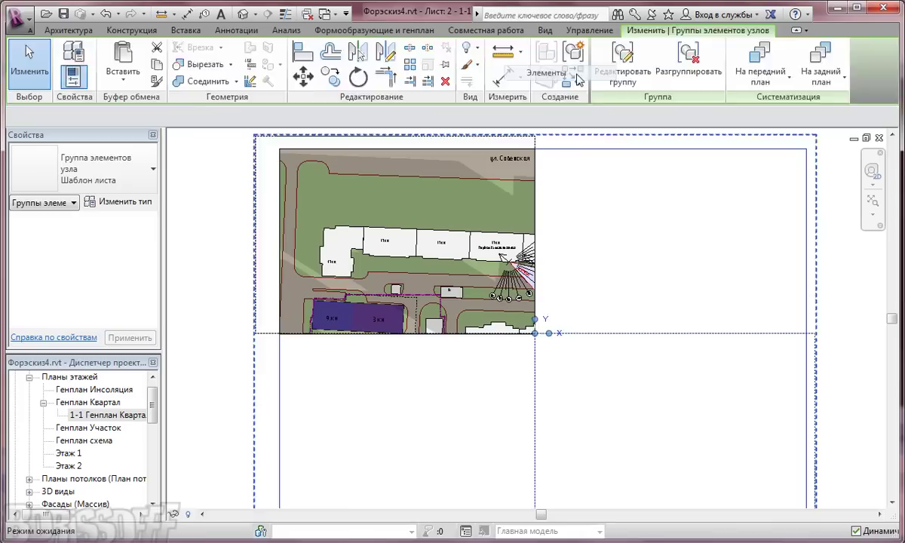
middle_drag(472, 371, 513, 428)
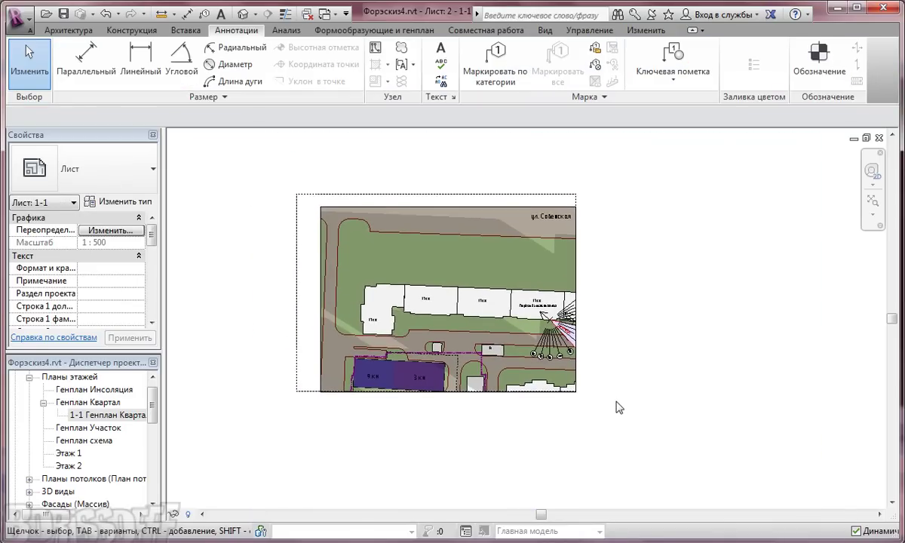
click(106, 403)
Step: Create a dependent view of Генплан Квартал named '1-2 Генплан Квартал'
right_click(106, 403)
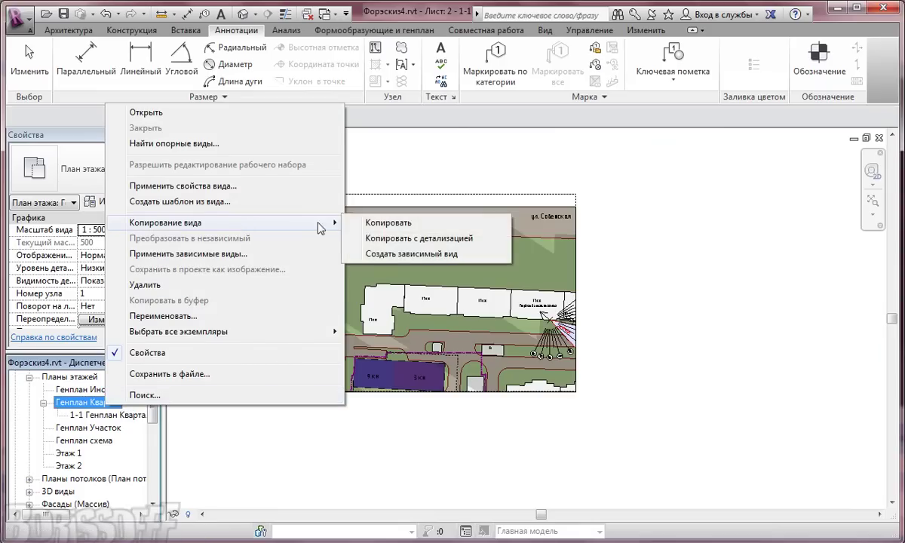
click(404, 255)
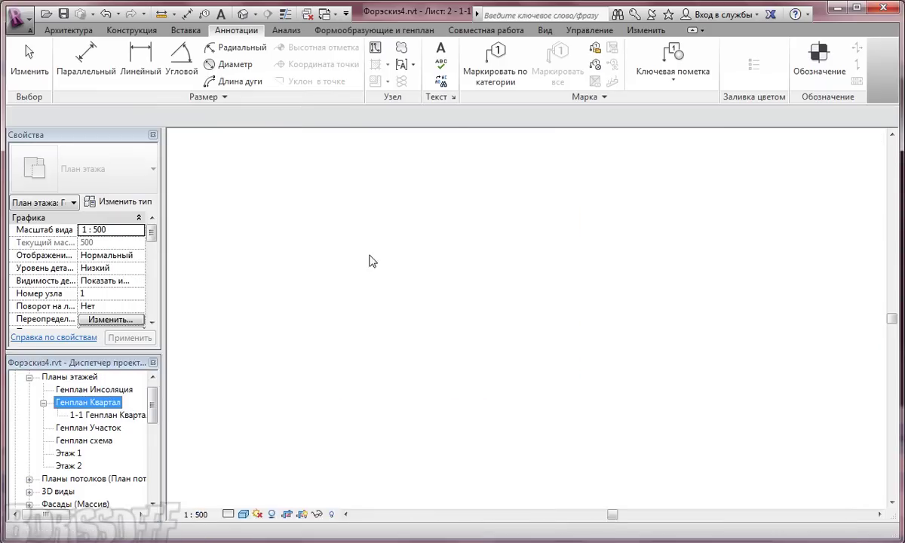
right_click(98, 427)
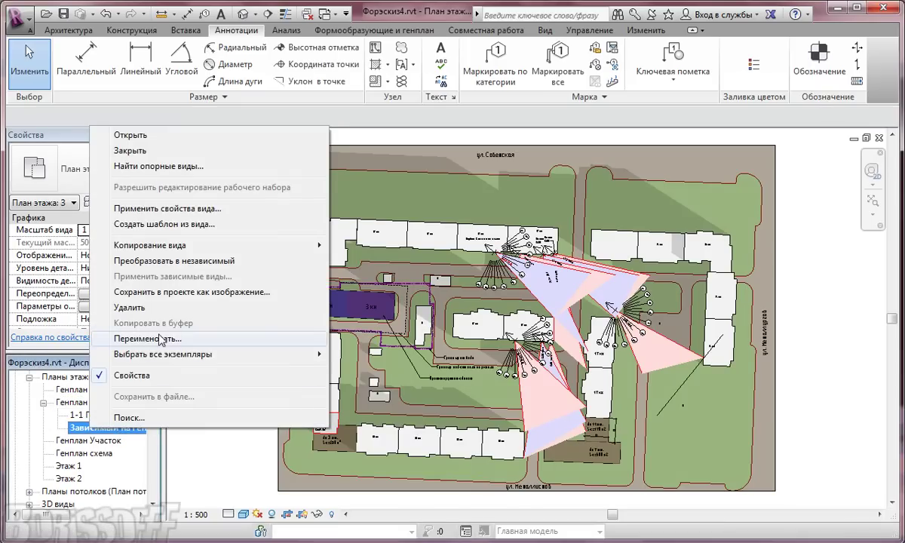
click(162, 339)
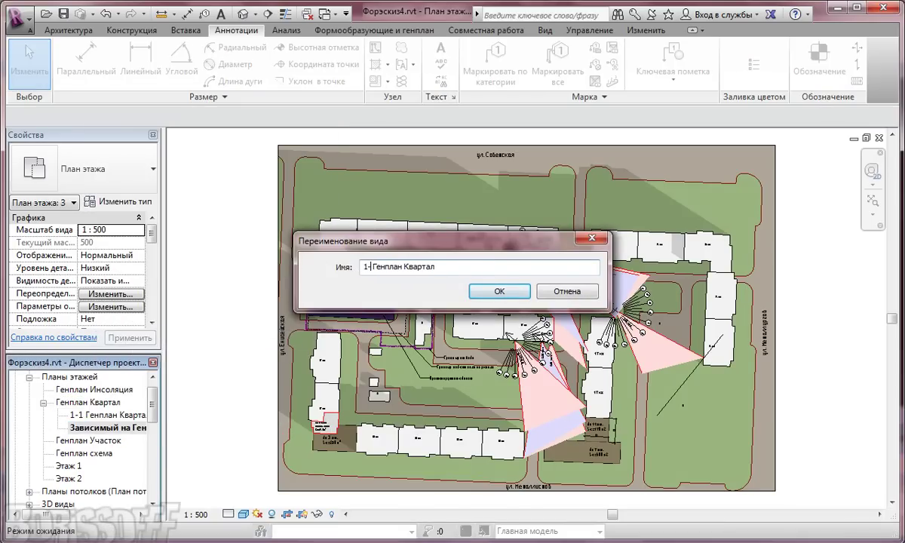
click(494, 294)
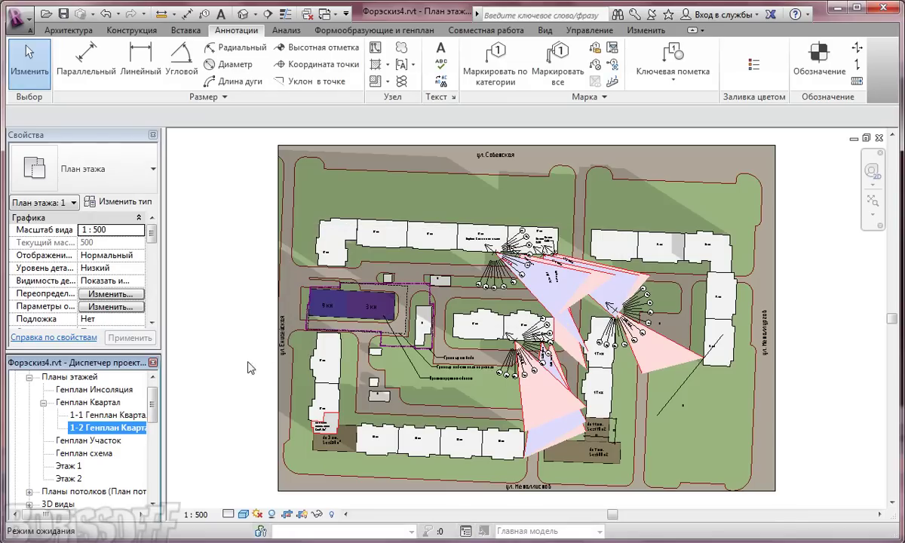
Step: Create another dependent view of Генплан Квартал named '1-3 Генплан Квартал'
right_click(92, 402)
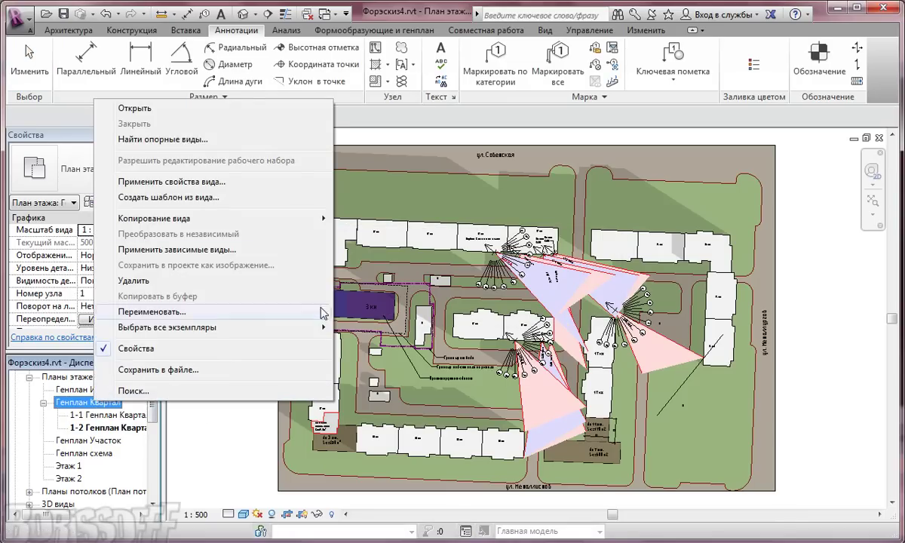
mouse_move(211, 217)
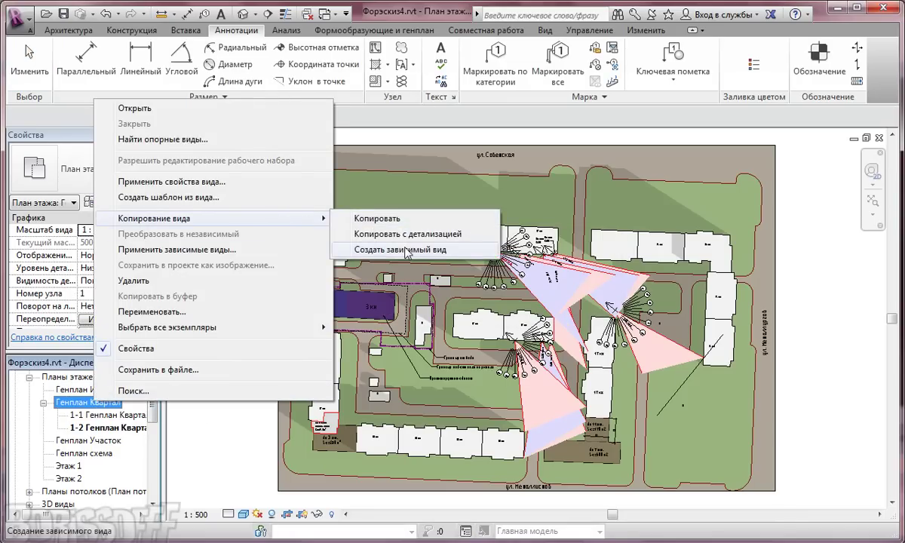
click(407, 249)
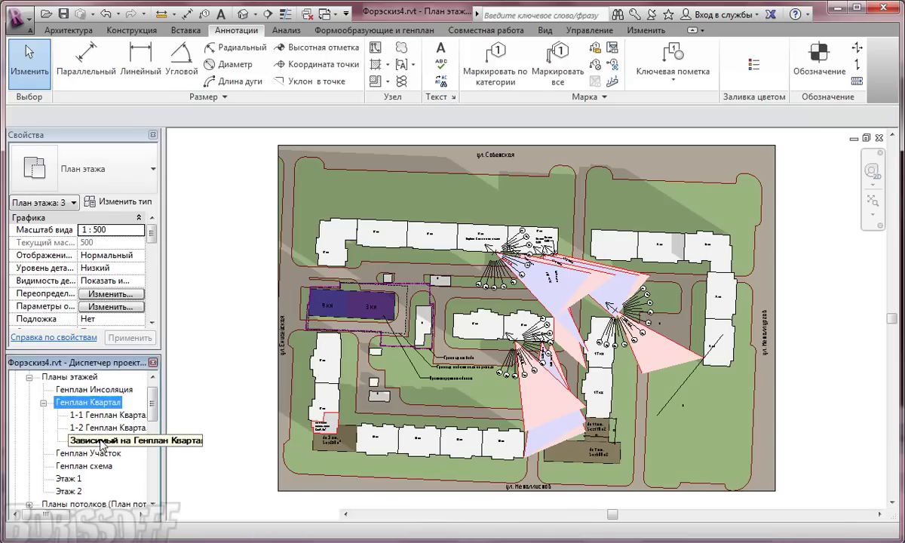
right_click(102, 444)
click(168, 351)
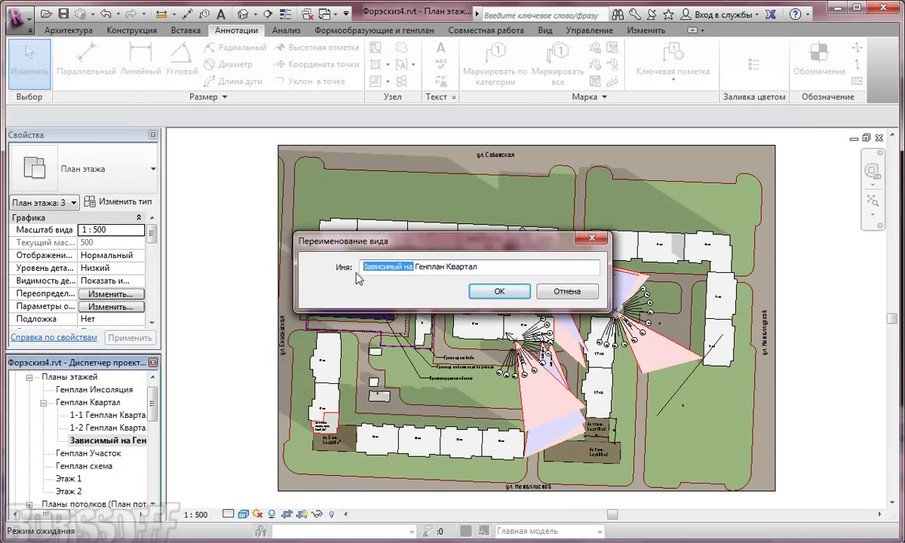
click(476, 294)
Step: Create a third dependent view of Генплан Квартал named '1-4 Генплан Квартал'
right_click(114, 408)
mouse_move(173, 220)
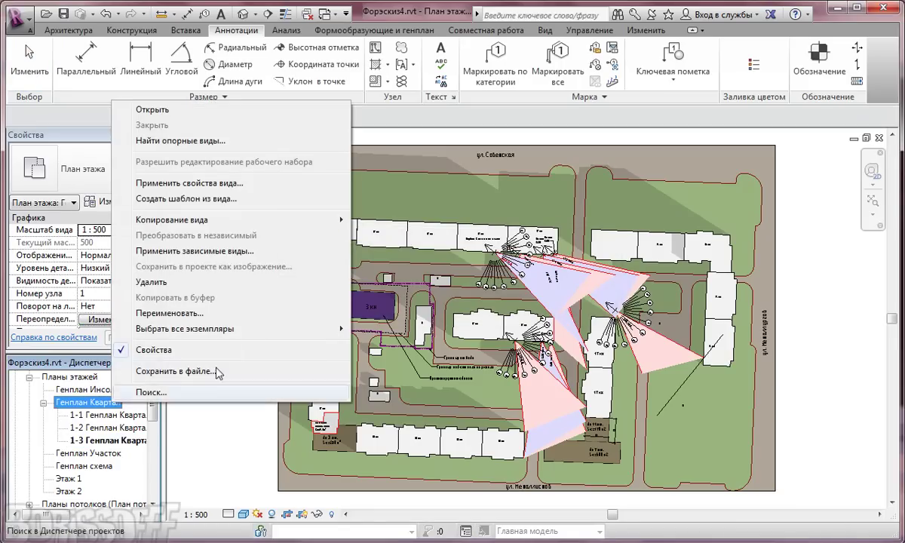
click(419, 251)
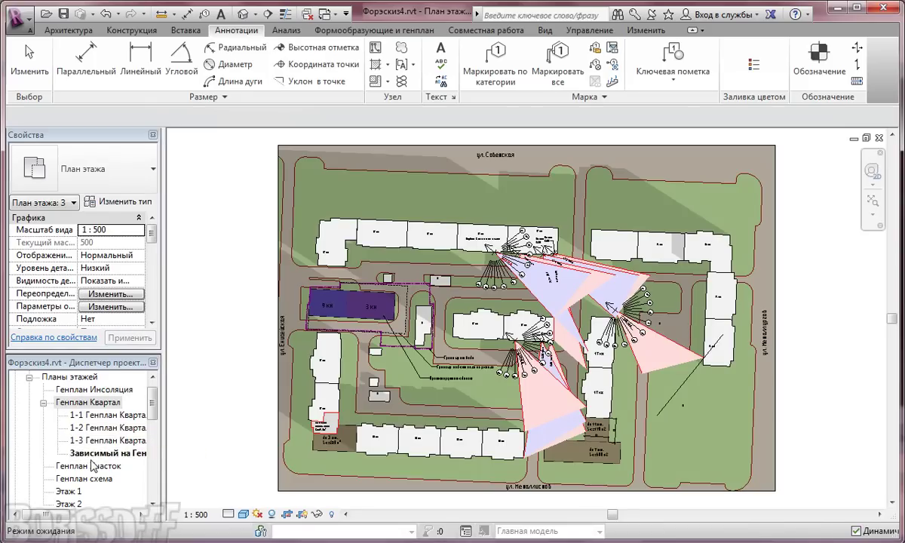
right_click(94, 453)
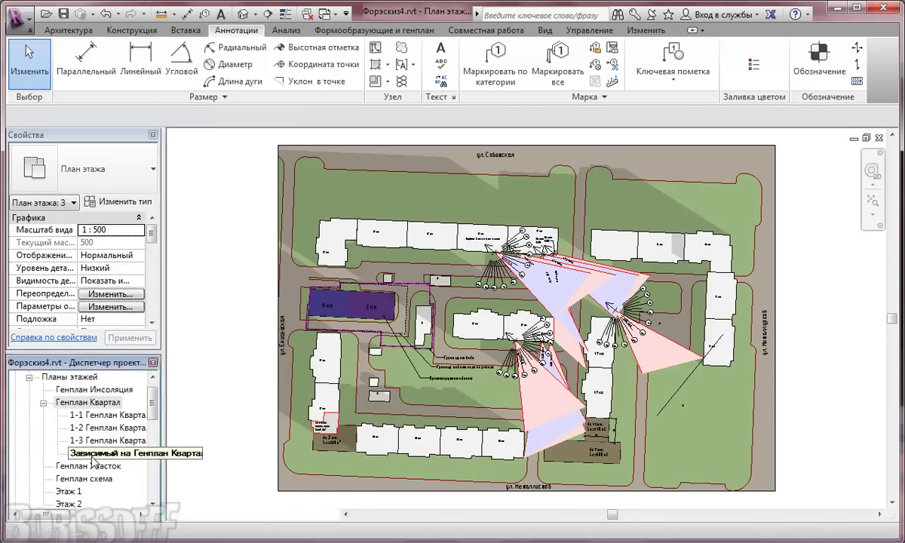
click(159, 367)
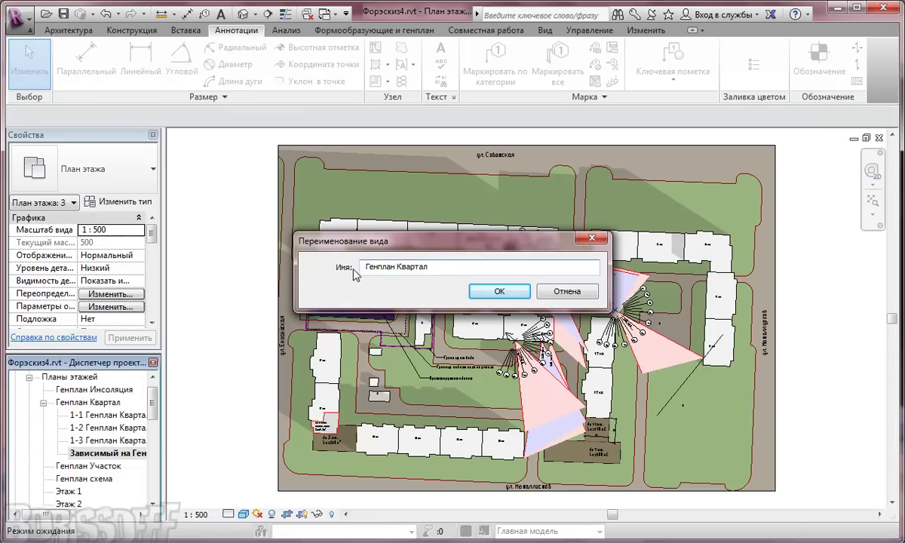
text(1-4)
click(497, 293)
Step: Open sheet 3 - 1-2 and place the Шаблон листа detail group frame on it
mouse_move(158, 409)
mouse_down()
mouse_move(157, 453)
mouse_move(128, 467)
mouse_move(154, 452)
mouse_move(155, 486)
mouse_move(377, 460)
mouse_up()
double_click(55, 465)
click(94, 465)
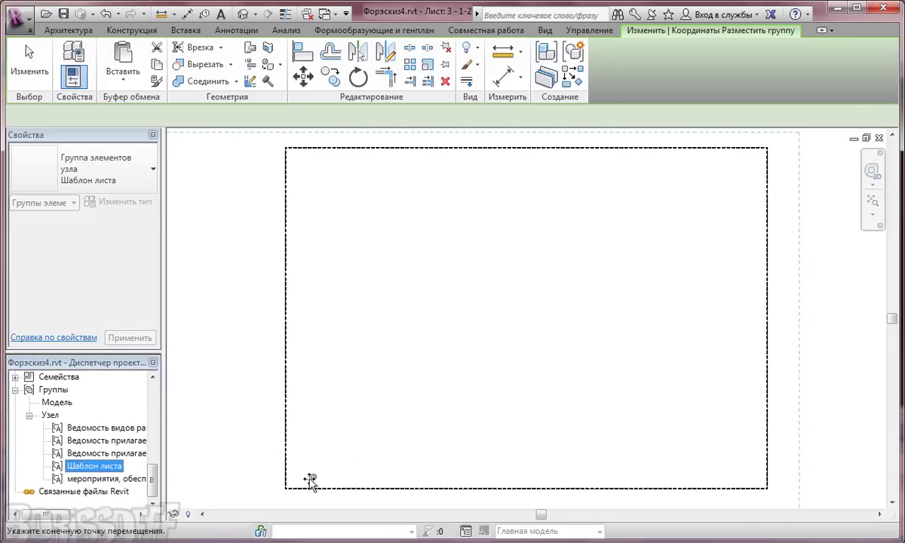
scroll(286, 486, up, 3)
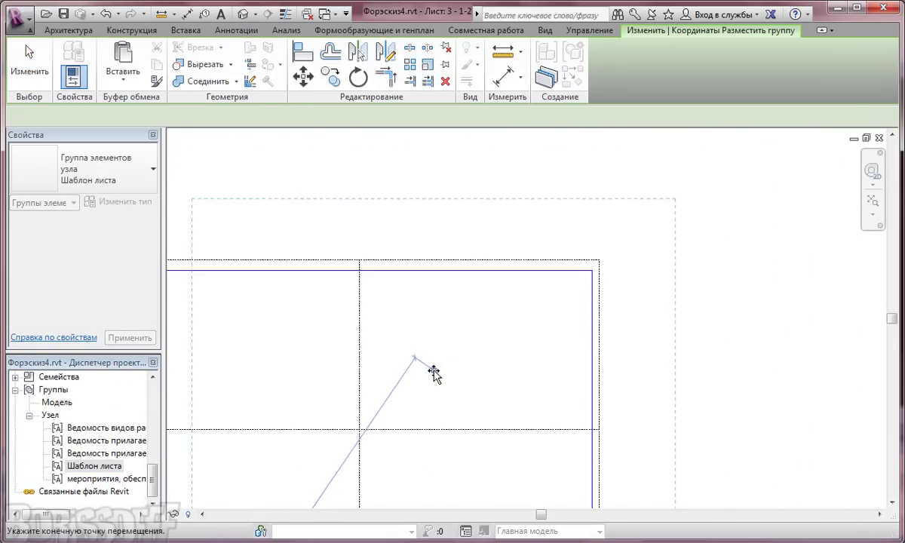
click(528, 337)
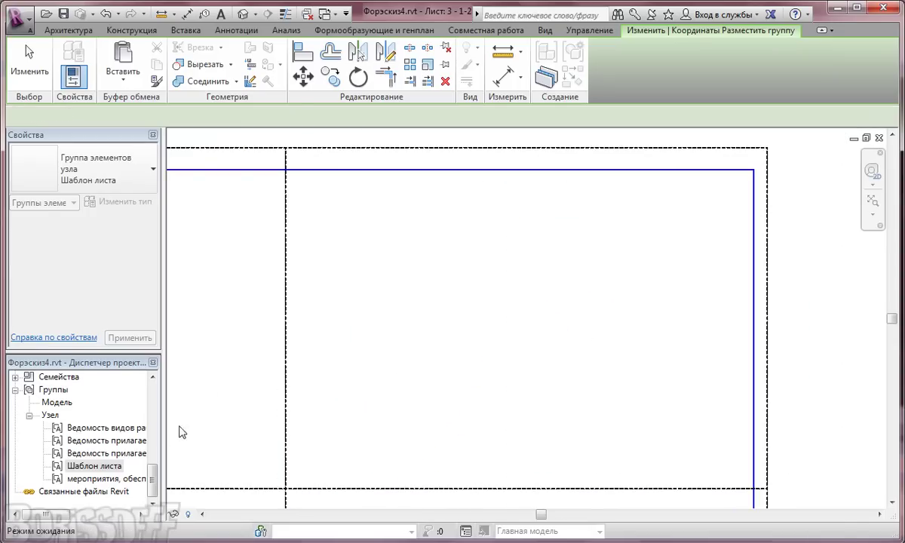
drag(153, 476, 160, 414)
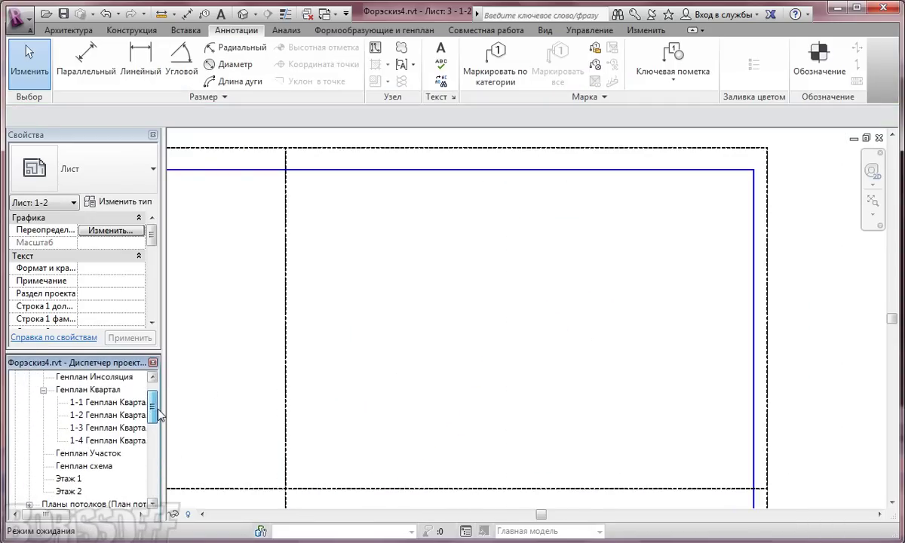
Step: Place the 1-2 Генплан Квартал view on the sheet and move it inside the black frame
click(106, 414)
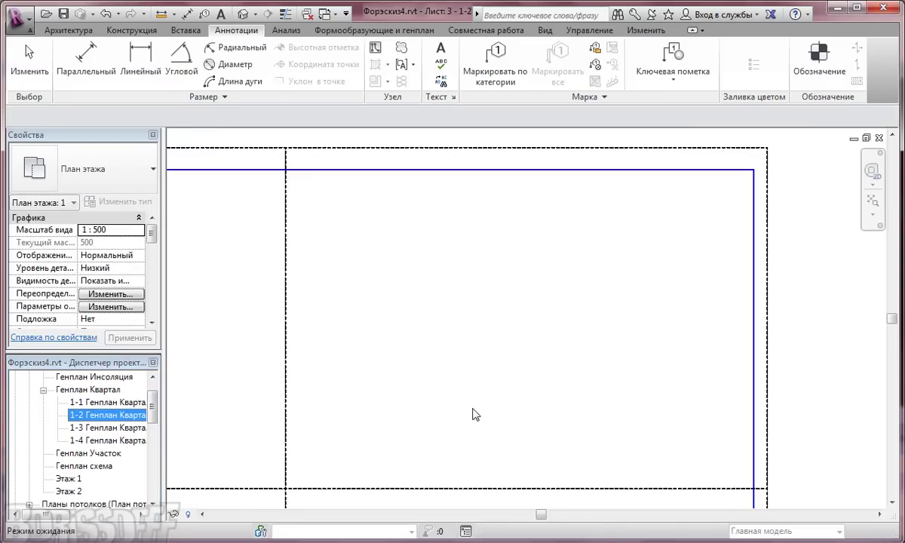
drag(473, 414, 475, 415)
click(476, 410)
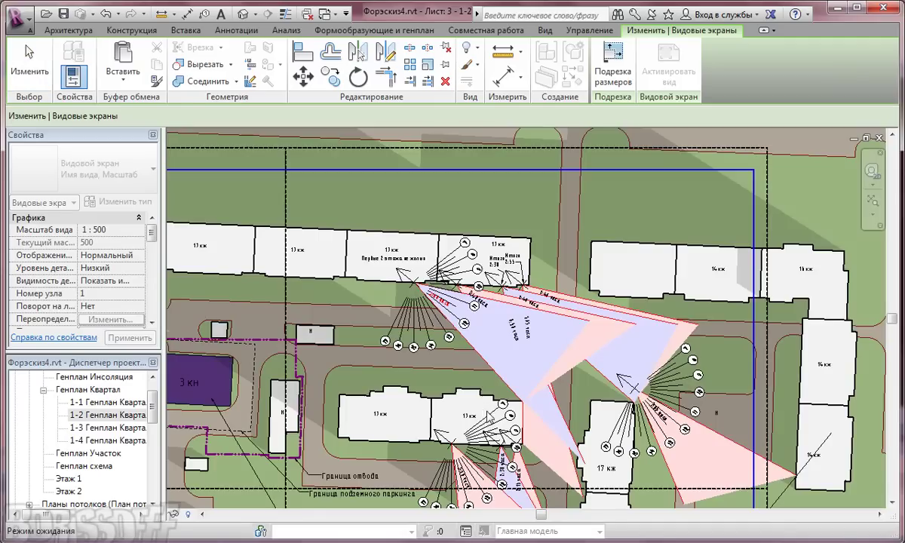
scroll(522, 332, down, 3)
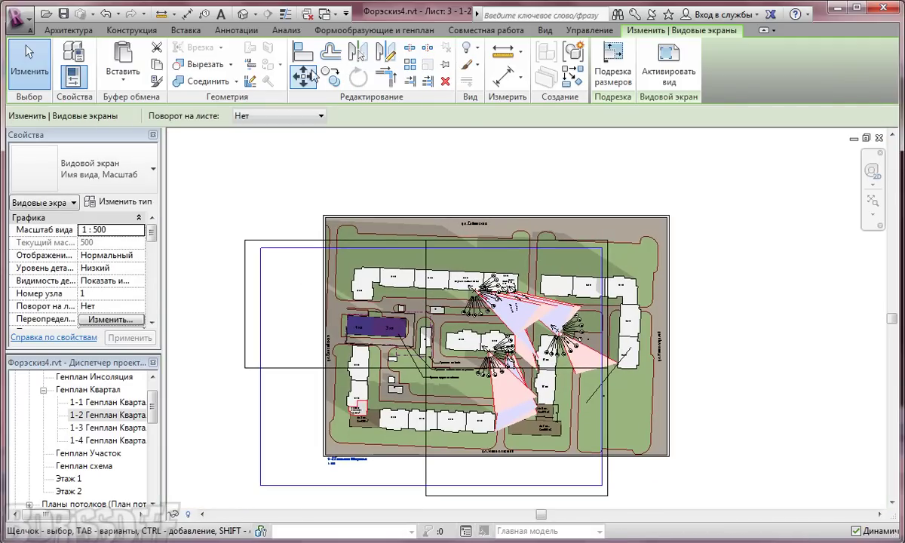
click(304, 76)
click(675, 223)
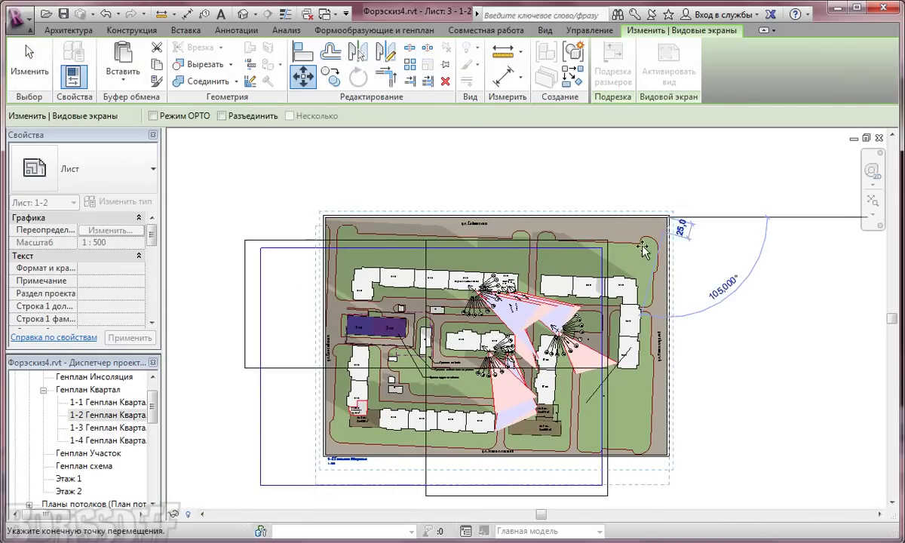
click(643, 251)
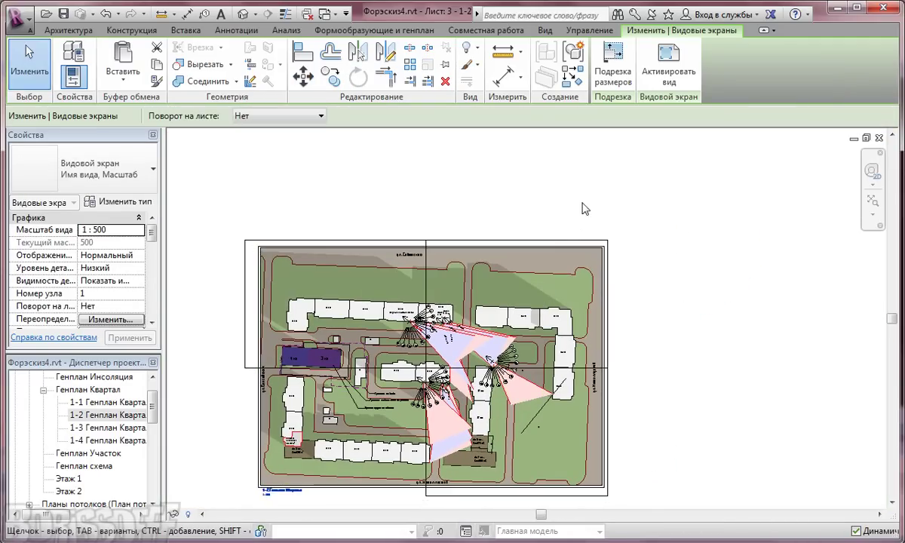
Step: Set the viewport type to Без подписи in Properties
click(76, 168)
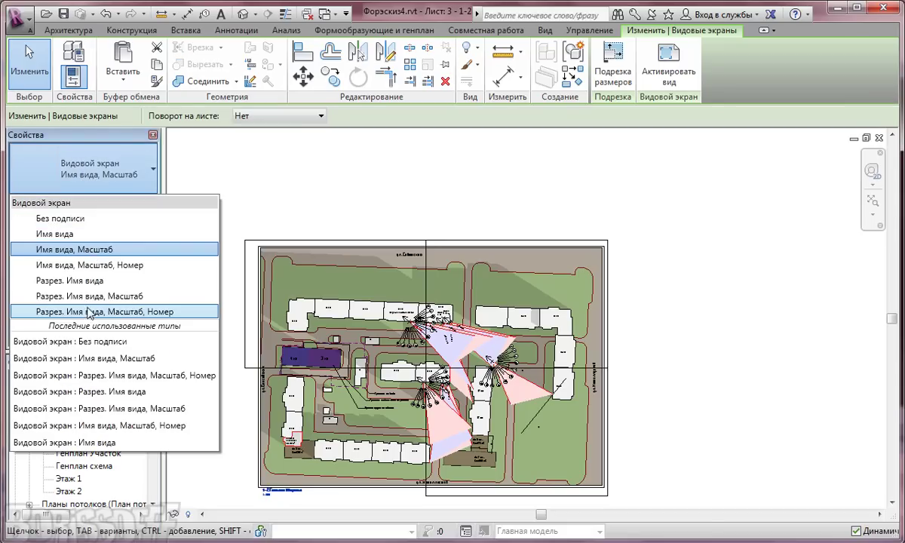
click(63, 219)
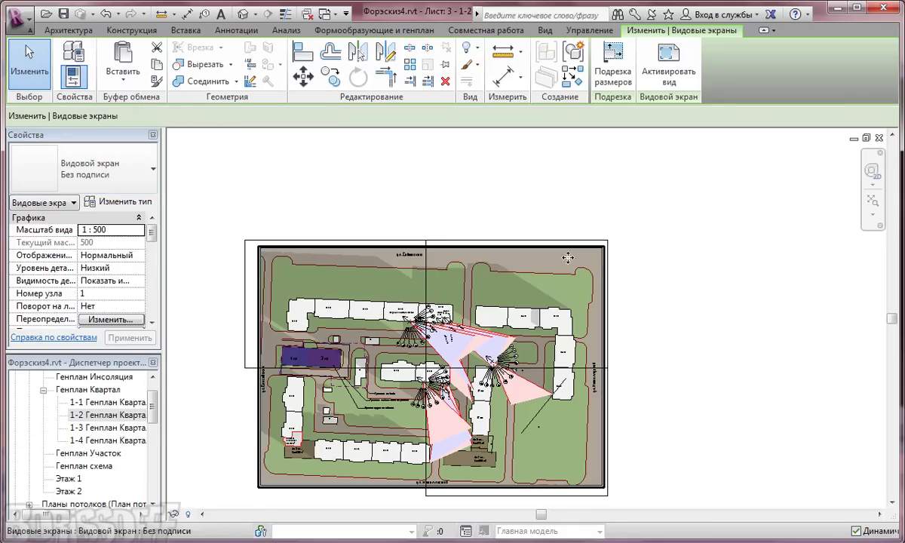
key(Escape)
Step: Pull the viewport's bottom crop edge up to mid-plan and nudge the left edge slightly left
click(332, 486)
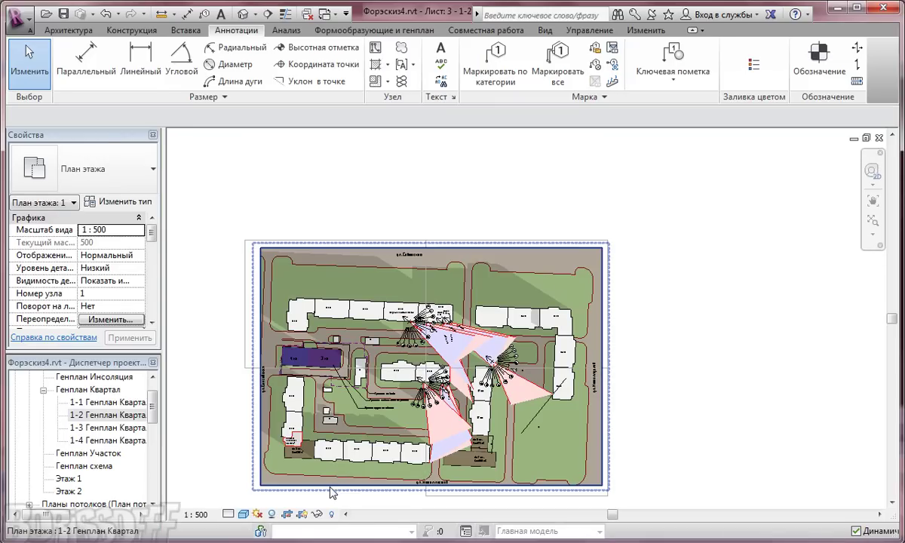
drag(432, 491, 290, 337)
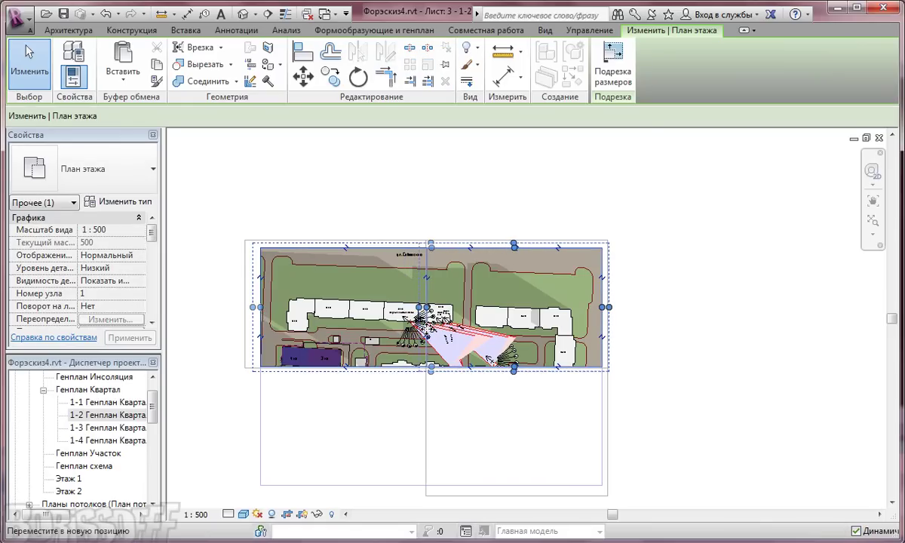
scroll(432, 378, up, 3)
scroll(456, 354, up, 2)
scroll(459, 354, up, 2)
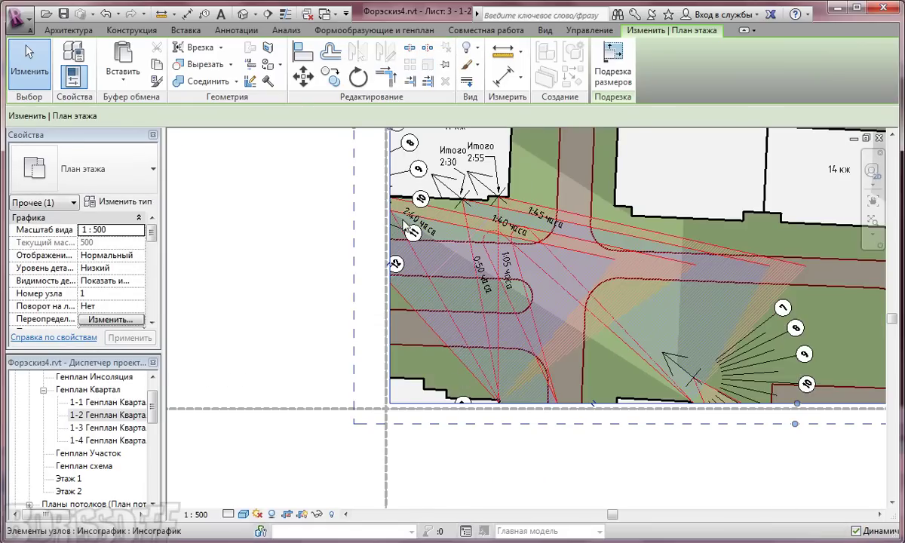
middle_drag(341, 147, 391, 180)
drag(391, 182, 387, 182)
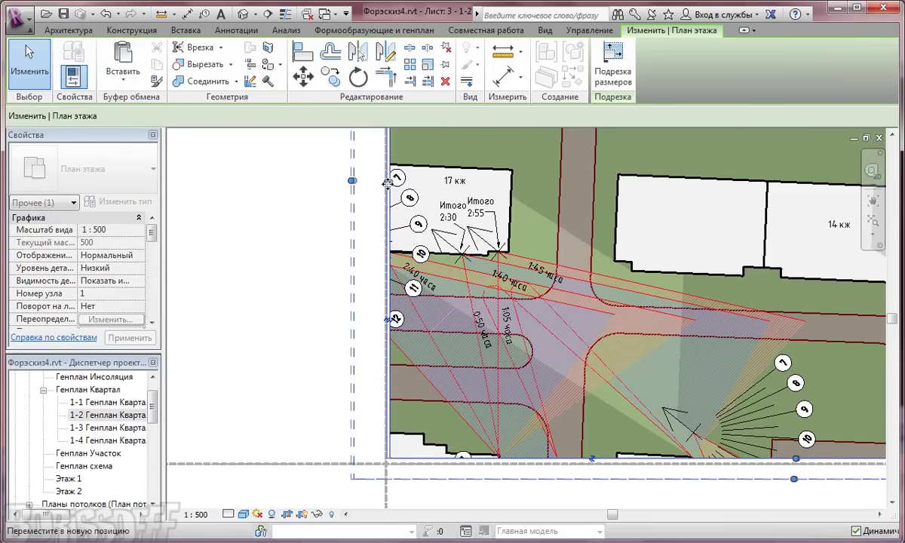
Step: Align the annotation crop boundary with the bottom crop edge and fine-tune the framed area
drag(793, 459, 793, 465)
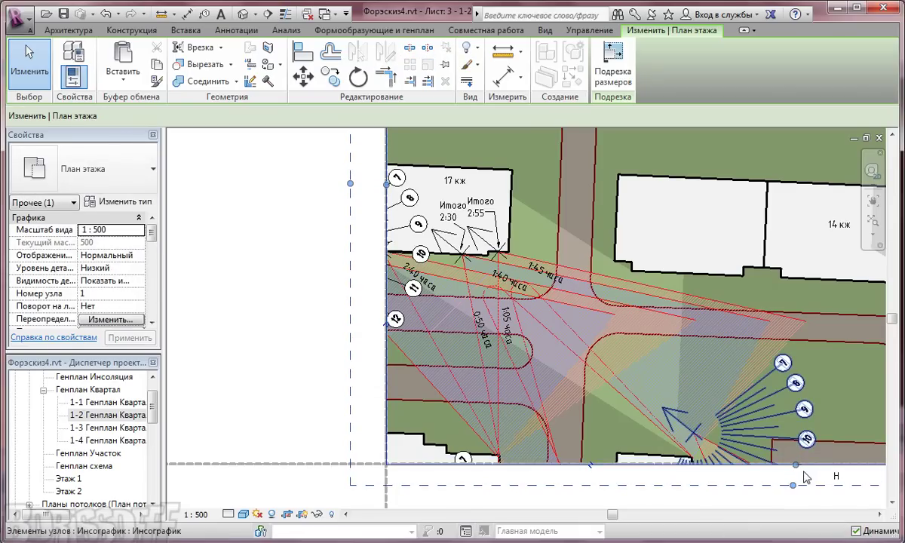
scroll(793, 474, up, 5)
drag(767, 441, 785, 466)
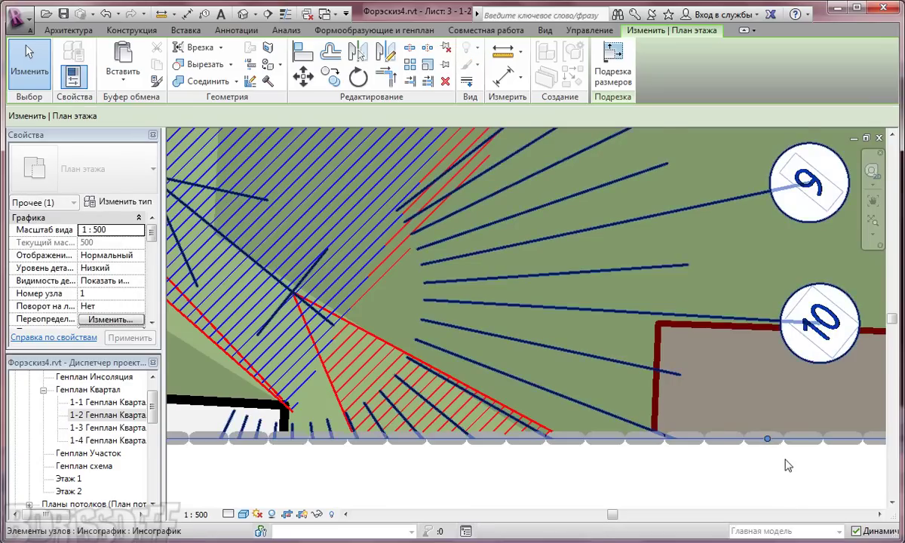
scroll(569, 396, down, 3)
scroll(638, 428, up, 2)
drag(520, 410, 521, 377)
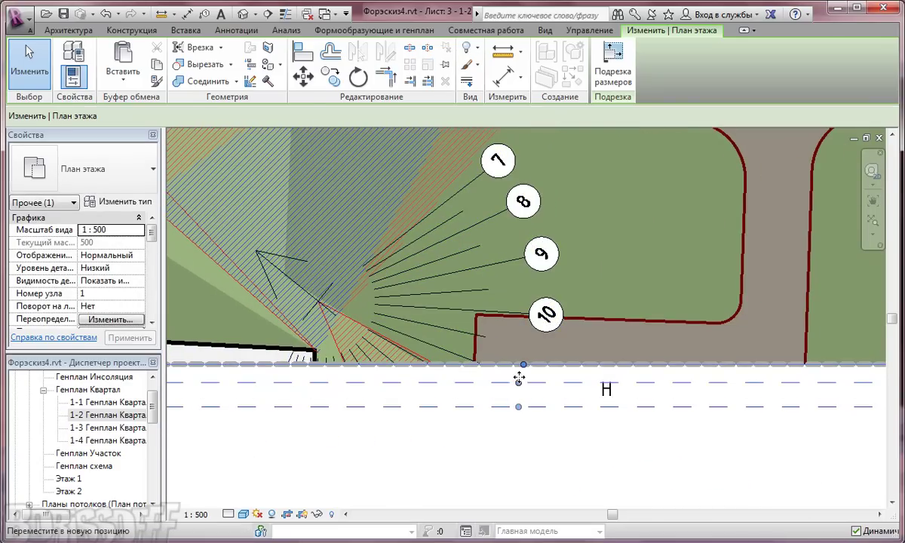
scroll(612, 429, down, 4)
middle_drag(612, 426, 598, 442)
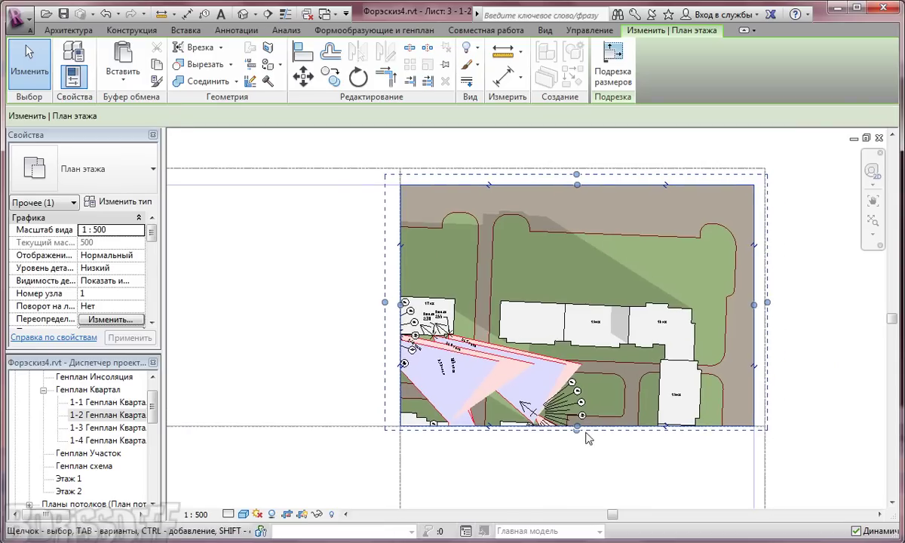
scroll(369, 354, up, 2)
scroll(422, 343, down, 1)
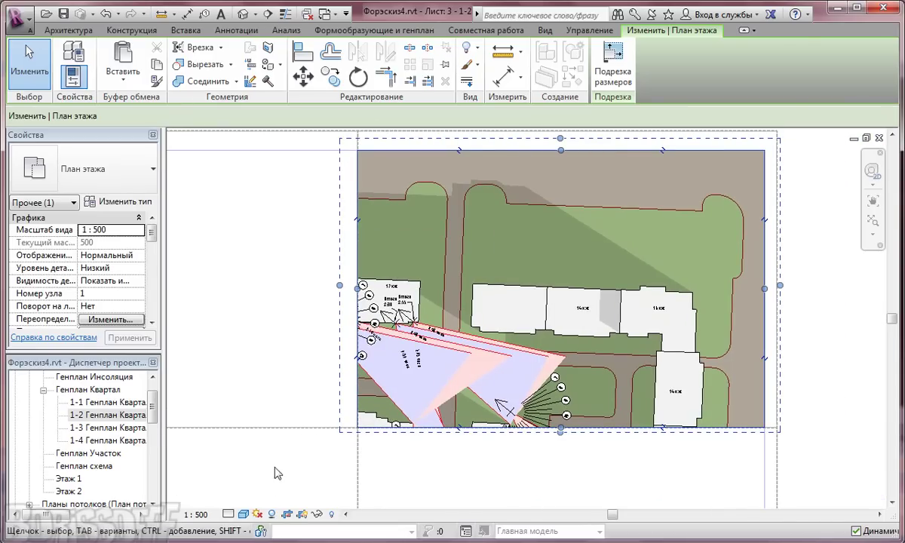
Step: Deactivate the plan view and hide the Шаблон листа frame group in the sheet view
right_click(294, 464)
click(345, 116)
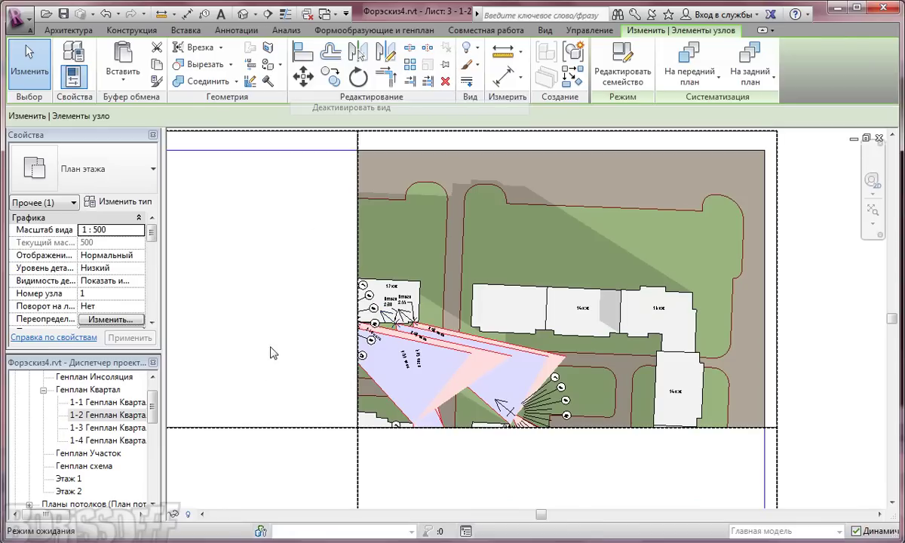
click(278, 428)
right_click(279, 432)
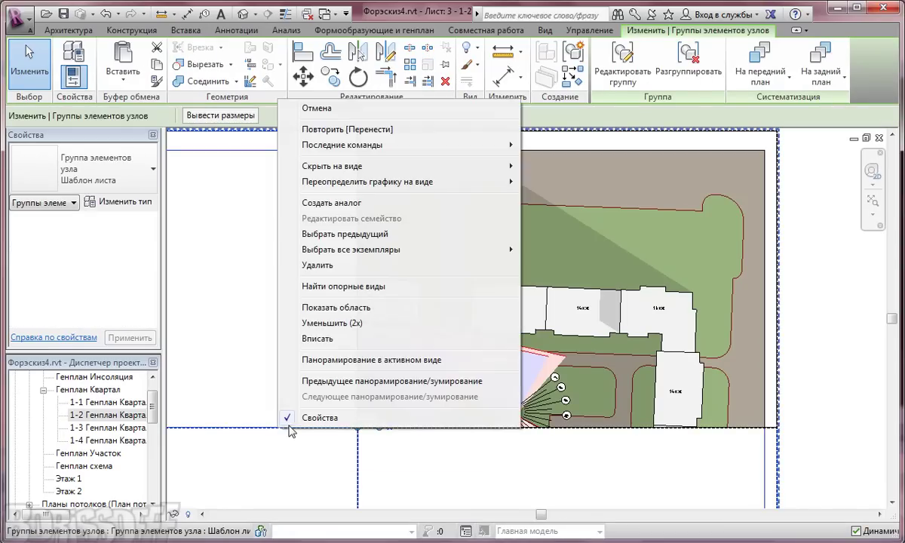
mouse_move(331, 165)
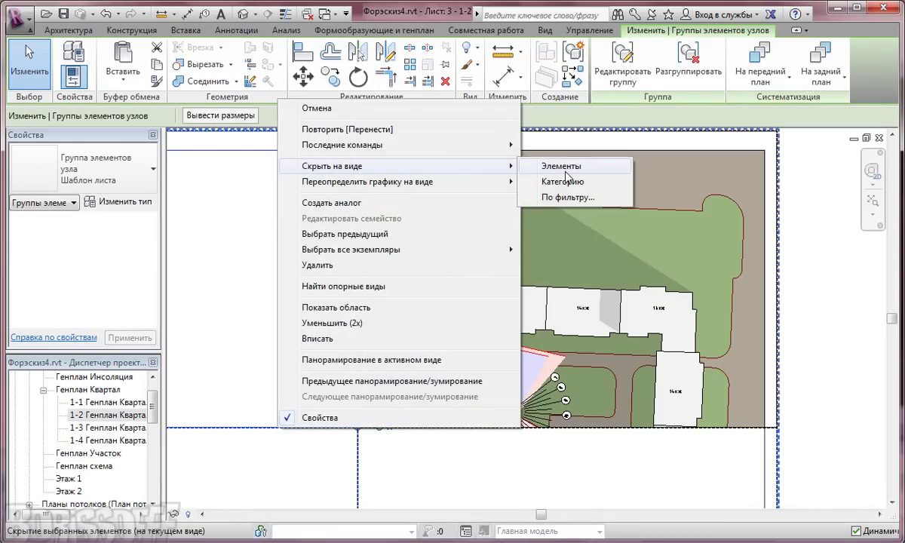
click(564, 169)
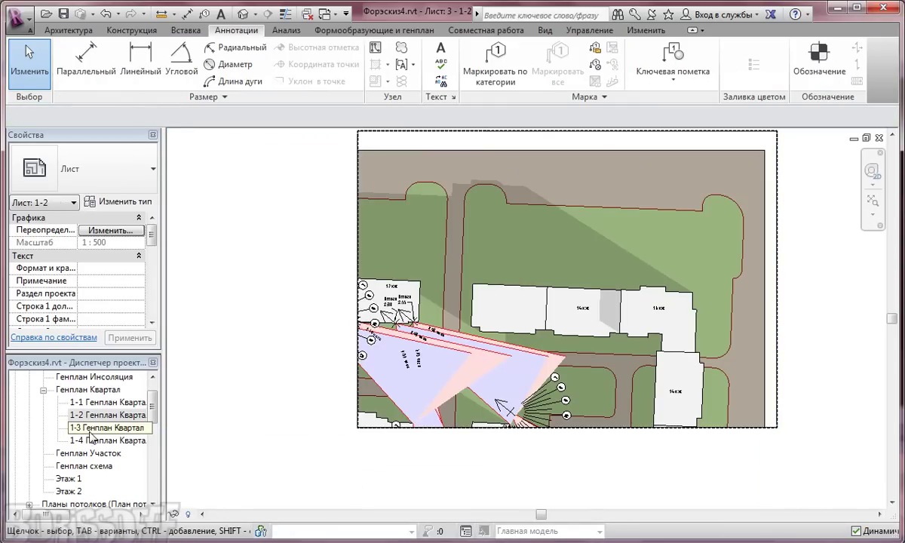
Step: Open sheets 1-3, 1-1, 1-2 and 1-3 in turn, fitting each to the window, then sheet 1-4
drag(155, 418, 155, 468)
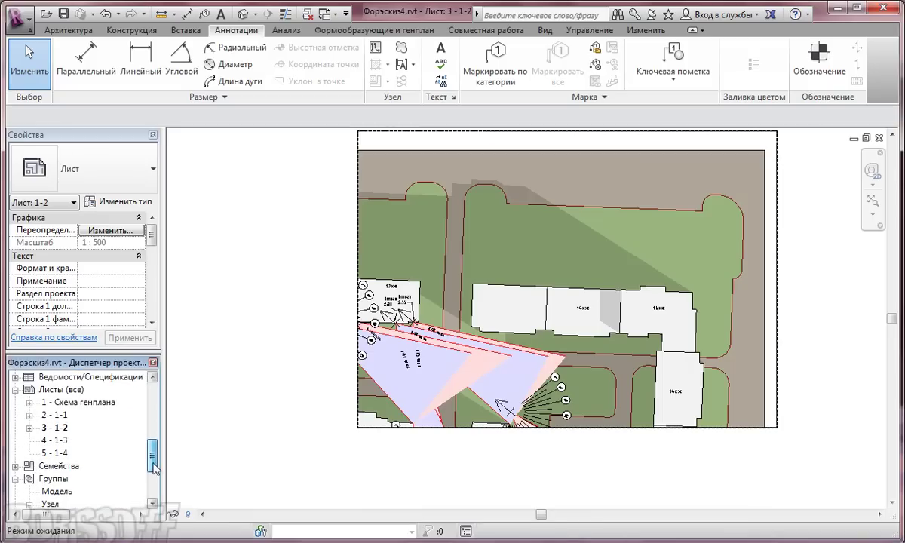
double_click(57, 440)
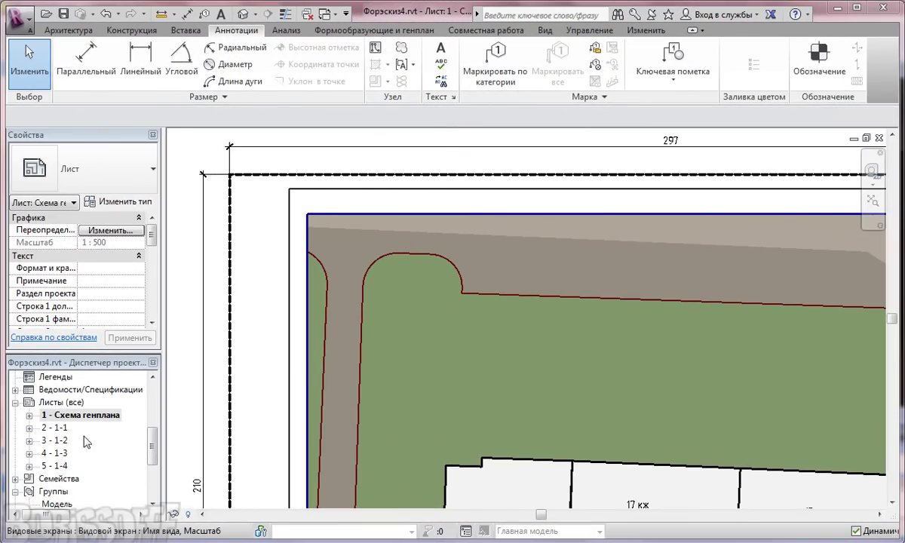
double_click(59, 428)
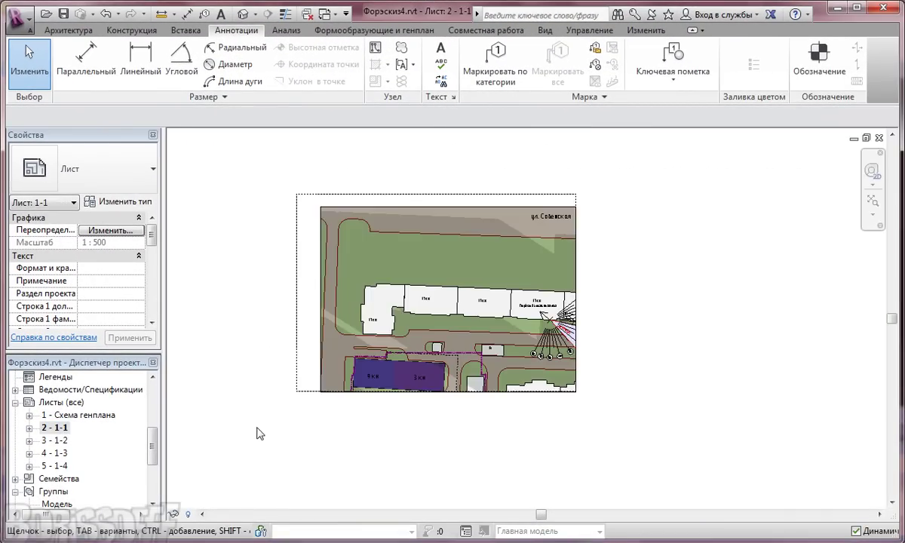
click(873, 202)
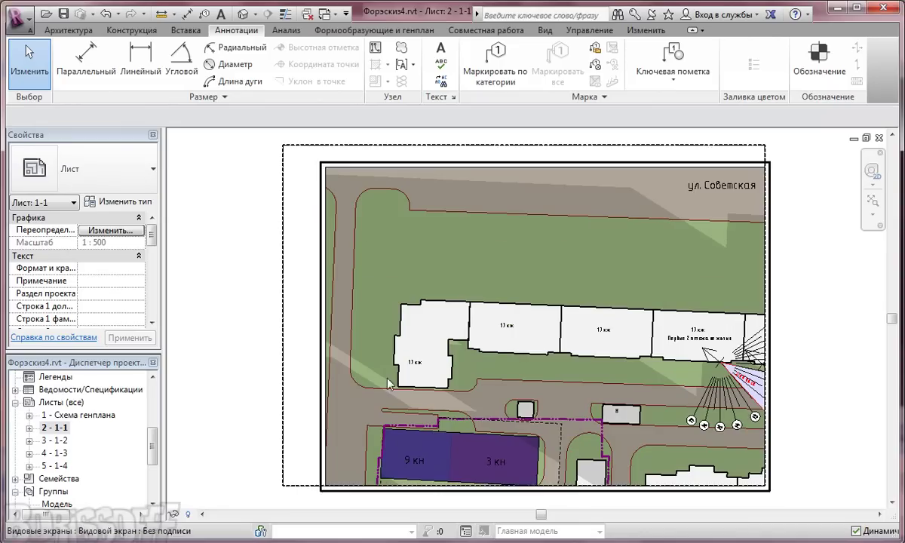
double_click(64, 438)
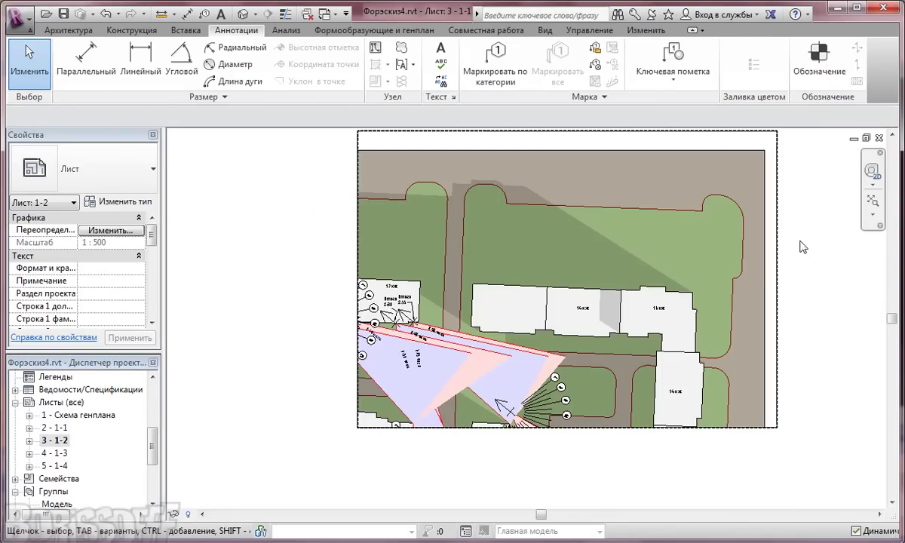
click(872, 203)
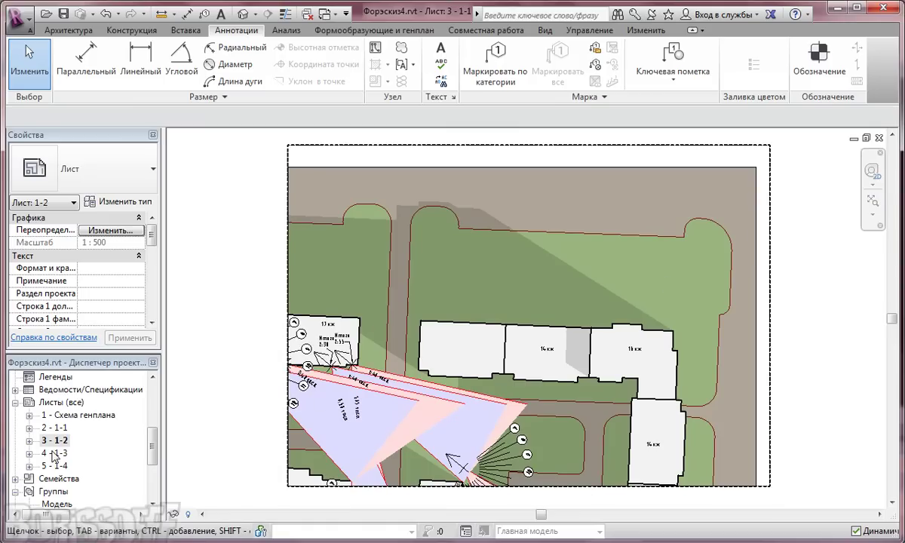
double_click(54, 452)
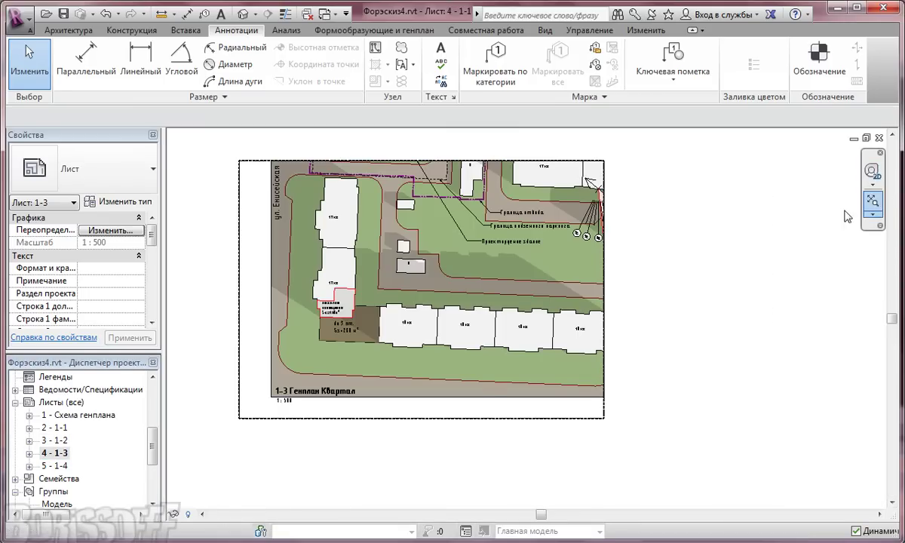
click(871, 203)
double_click(57, 465)
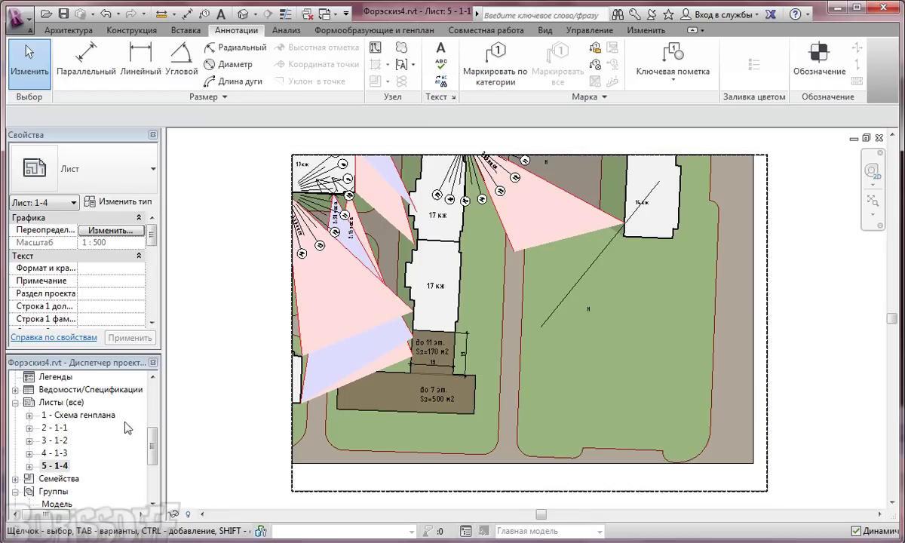
drag(153, 451, 156, 396)
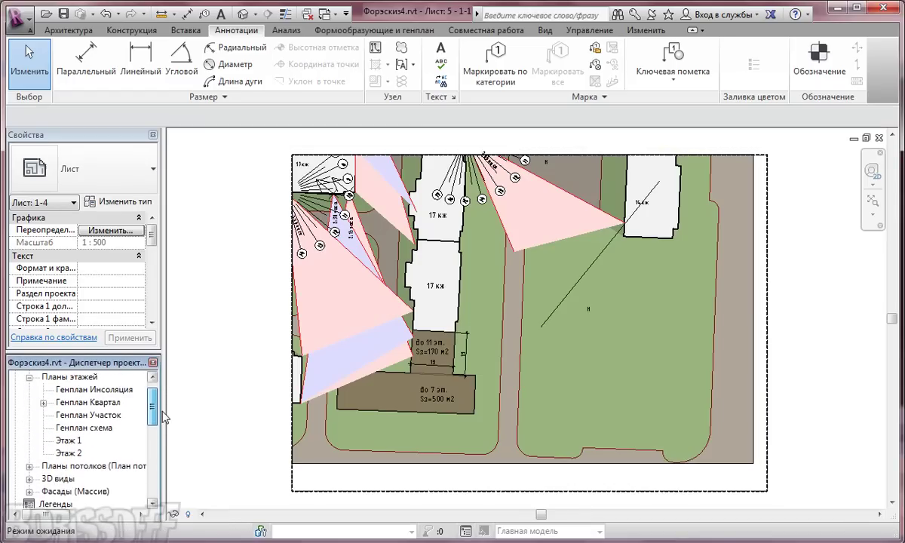
Step: Open the Генплан Квартал site plan and switch its visual style to Скрытая линия
double_click(107, 416)
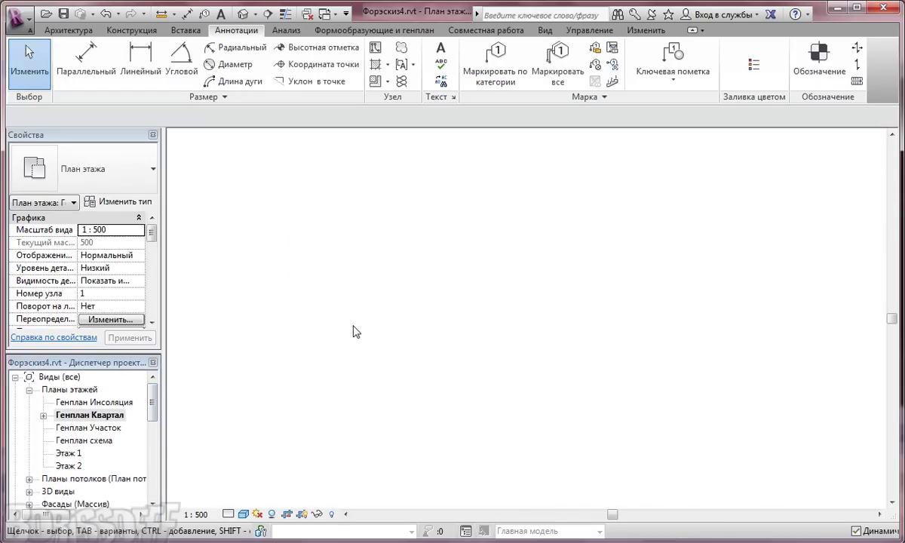
scroll(488, 358, down, 5)
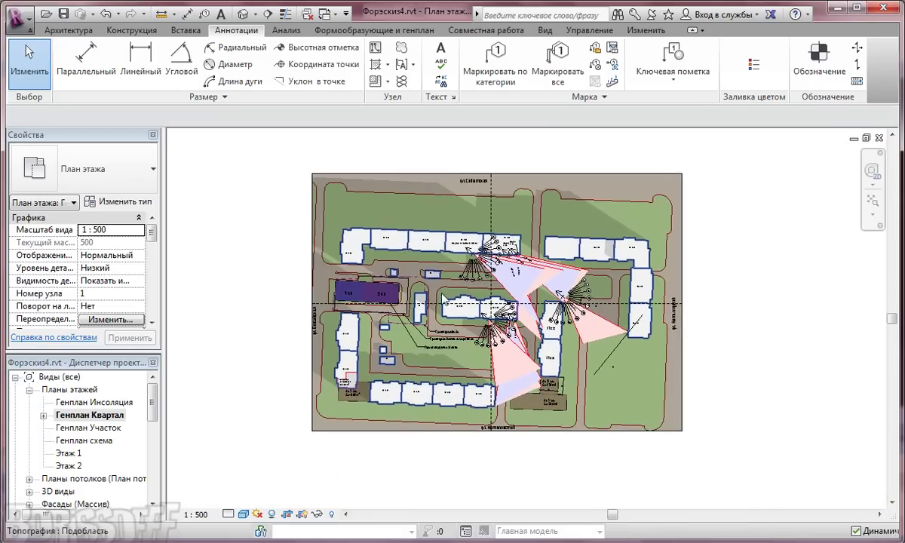
scroll(471, 343, up, 3)
mouse_move(471, 343)
middle_down()
mouse_move(461, 330)
mouse_move(464, 342)
middle_up()
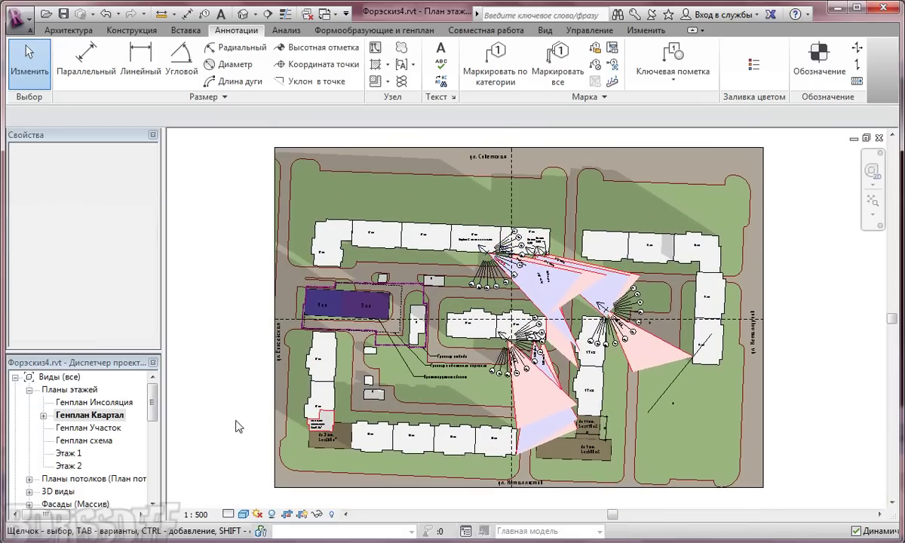
click(243, 514)
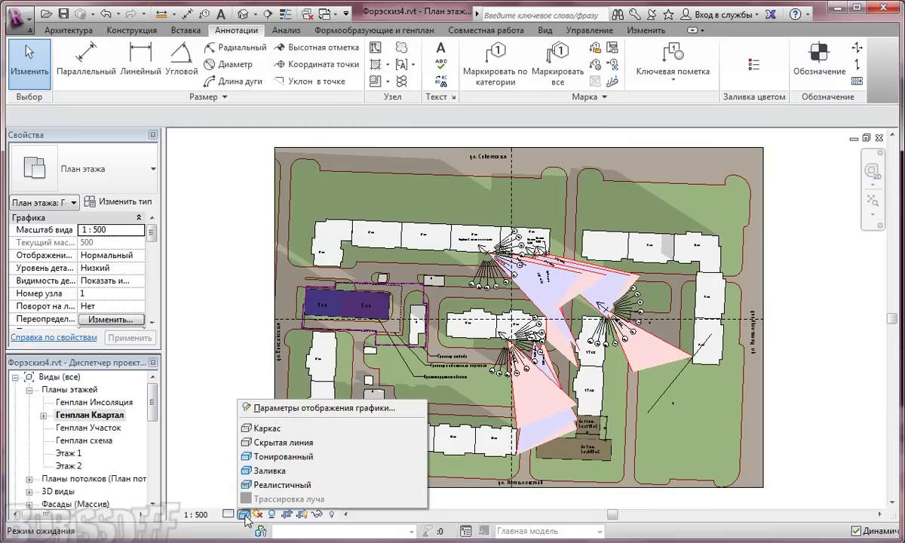
click(276, 443)
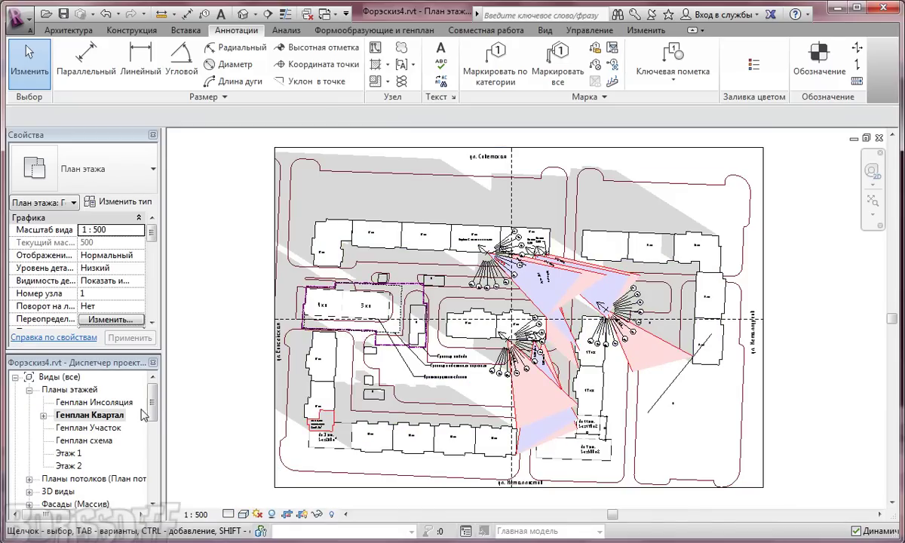
drag(153, 405, 154, 457)
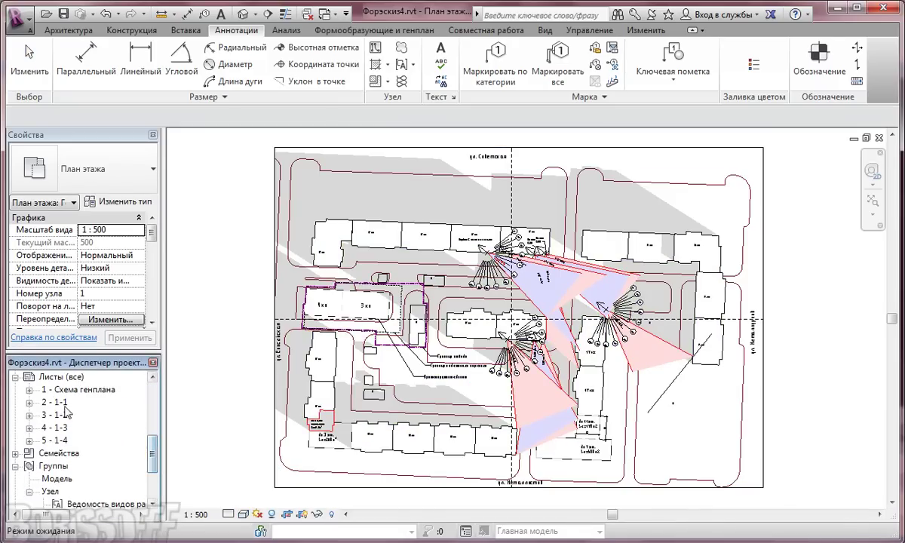
Step: Open sheets 1-1 through 1-4 in turn, then expand Генплан Квартал's dependent views in the browser
double_click(61, 404)
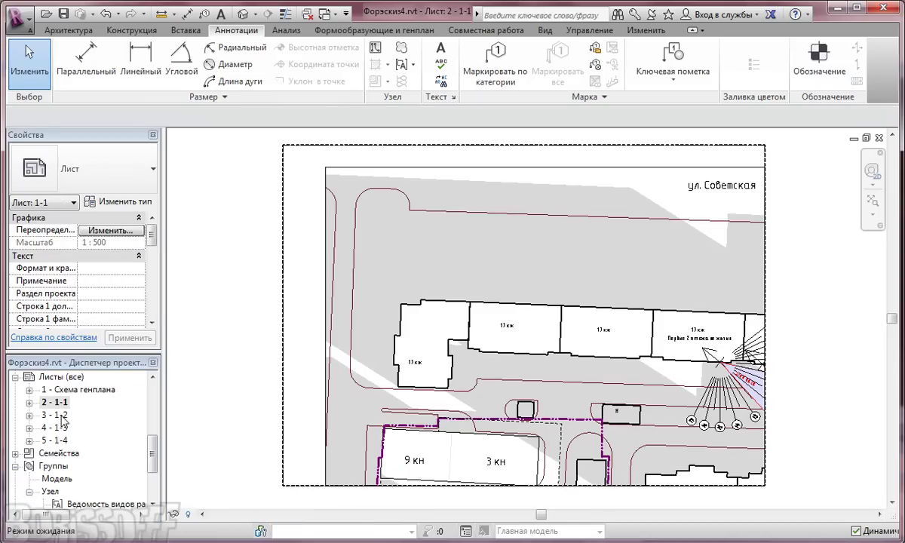
double_click(61, 415)
double_click(63, 429)
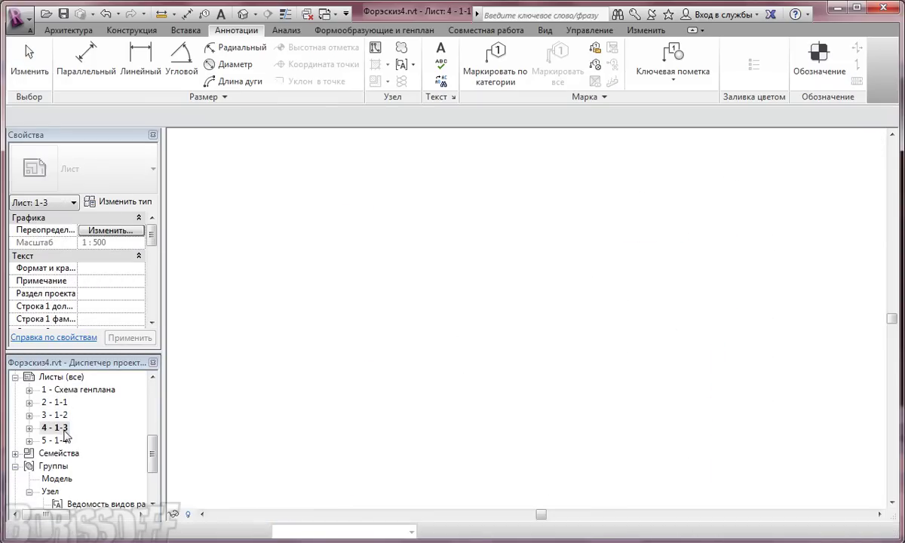
double_click(61, 440)
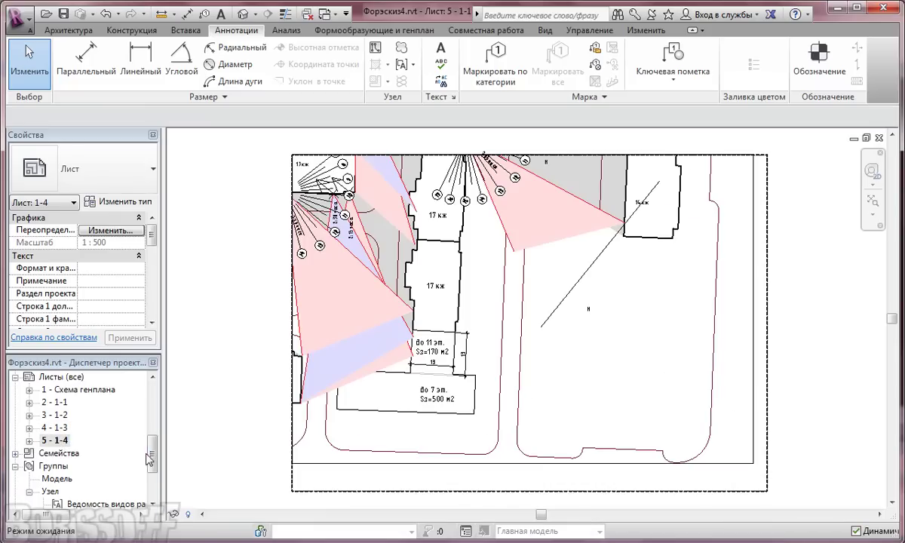
scroll(151, 451, up, 1)
scroll(140, 437, up, 2)
scroll(129, 422, up, 1)
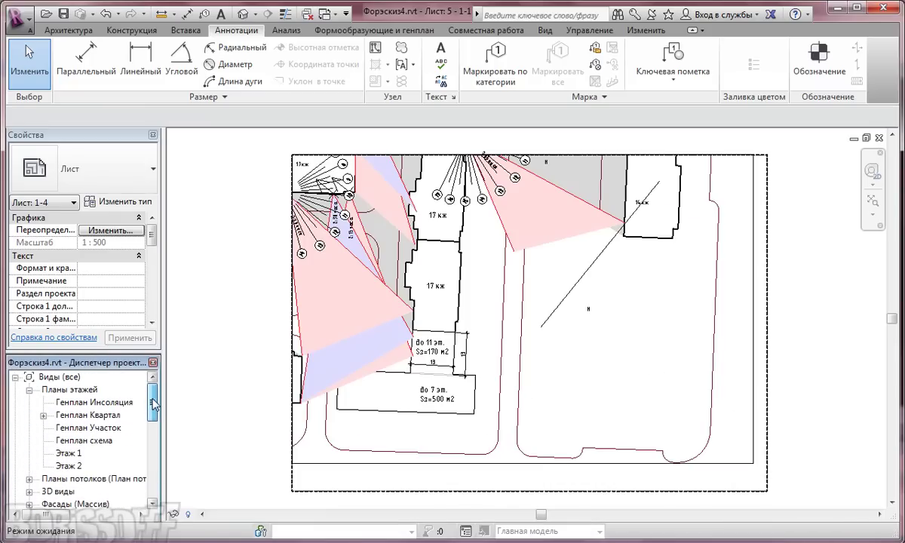
click(44, 415)
Step: Collapse the Генплан Квартал dependent views and bring the plan's properties into reach
click(43, 416)
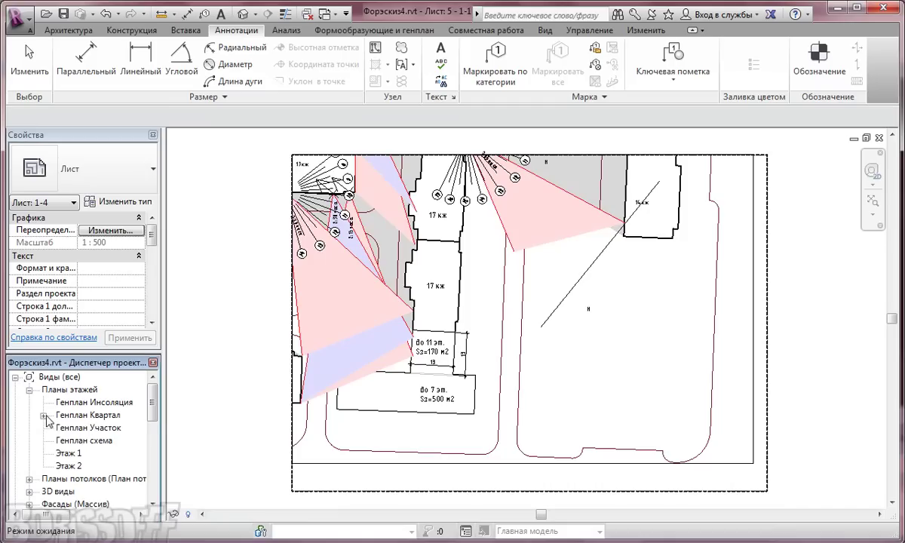
right_click(85, 417)
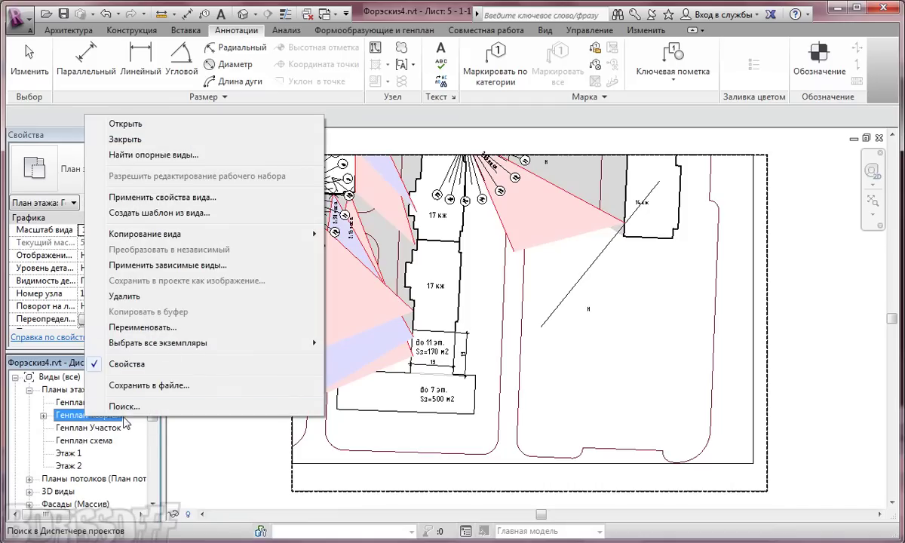
click(152, 421)
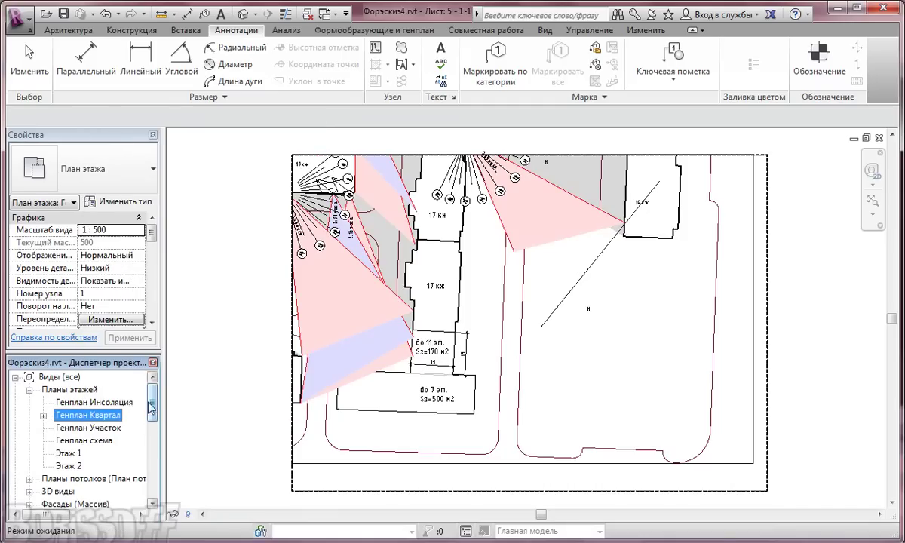
scroll(156, 238, down, 1)
scroll(143, 260, down, 1)
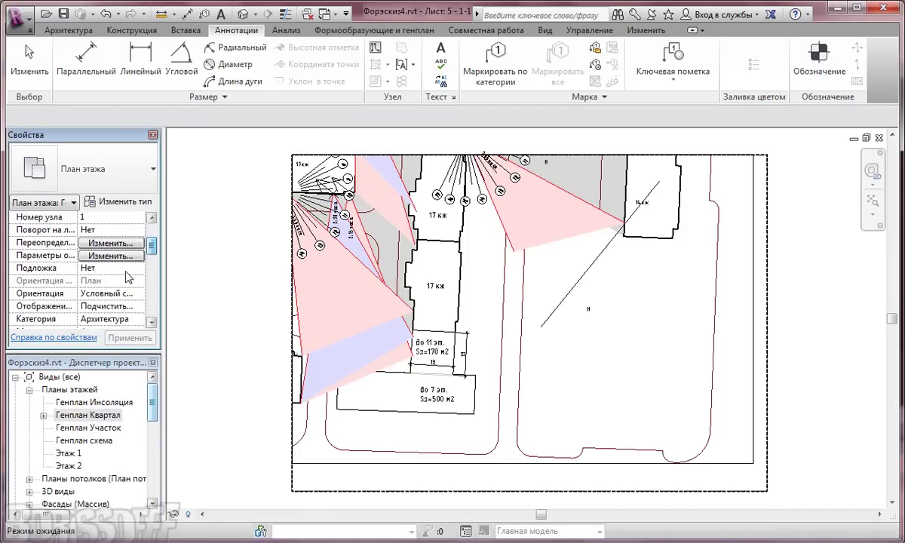
Step: Set the plan's Graphic Display Options style to Заливка, apply it, and confirm with OK
click(134, 257)
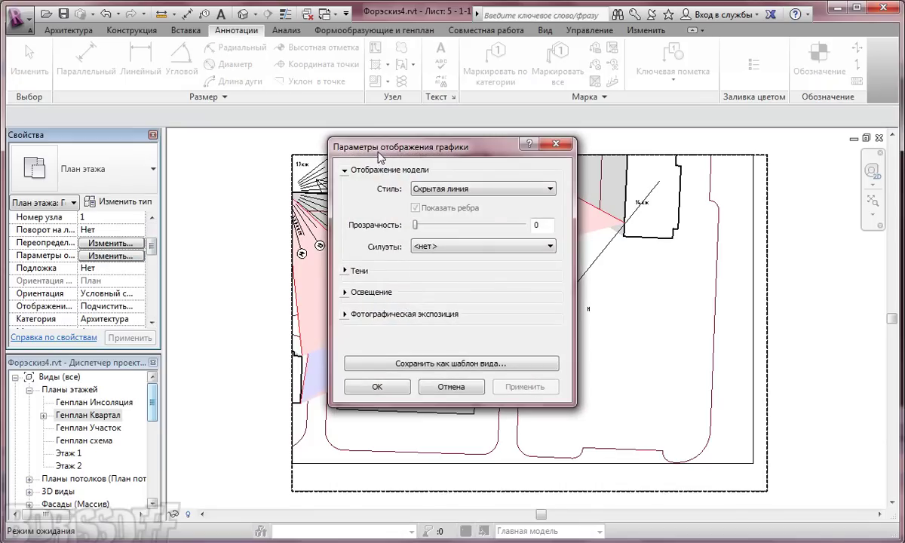
drag(379, 157, 132, 115)
click(100, 231)
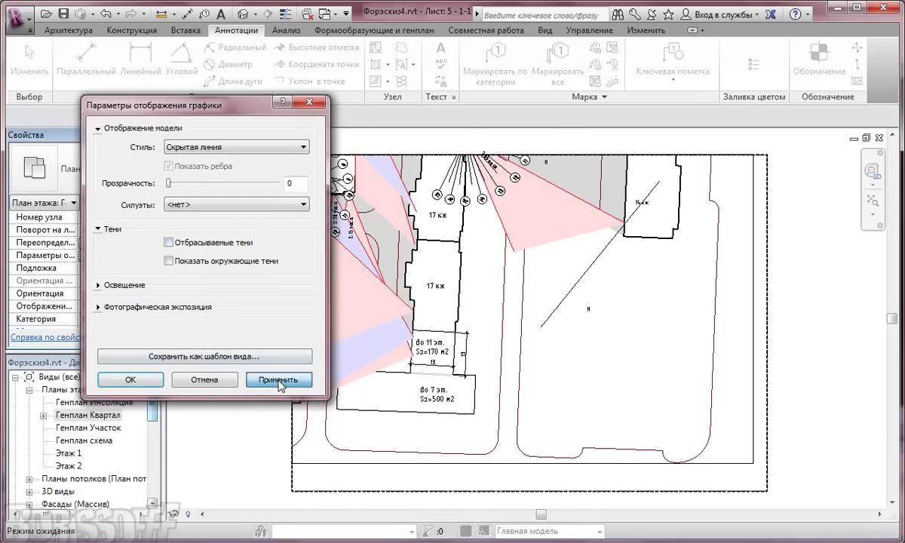
click(279, 381)
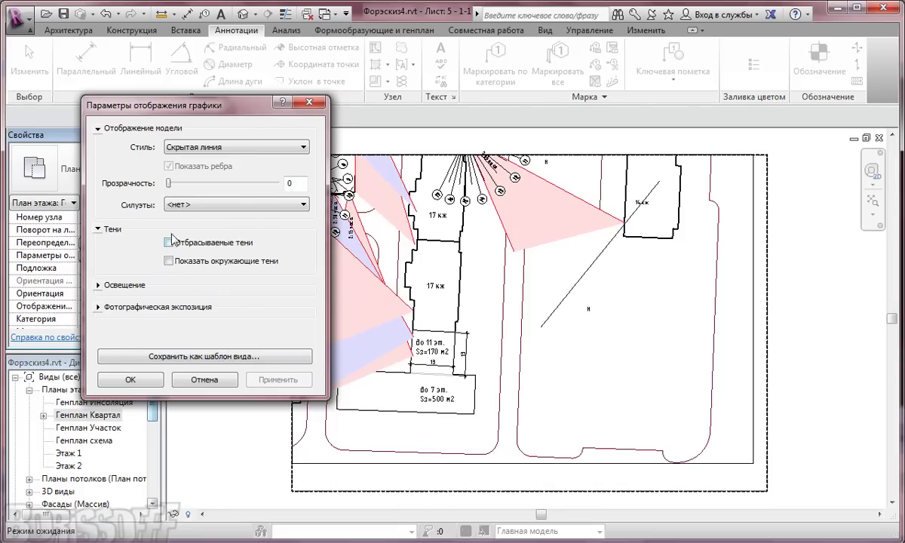
click(215, 150)
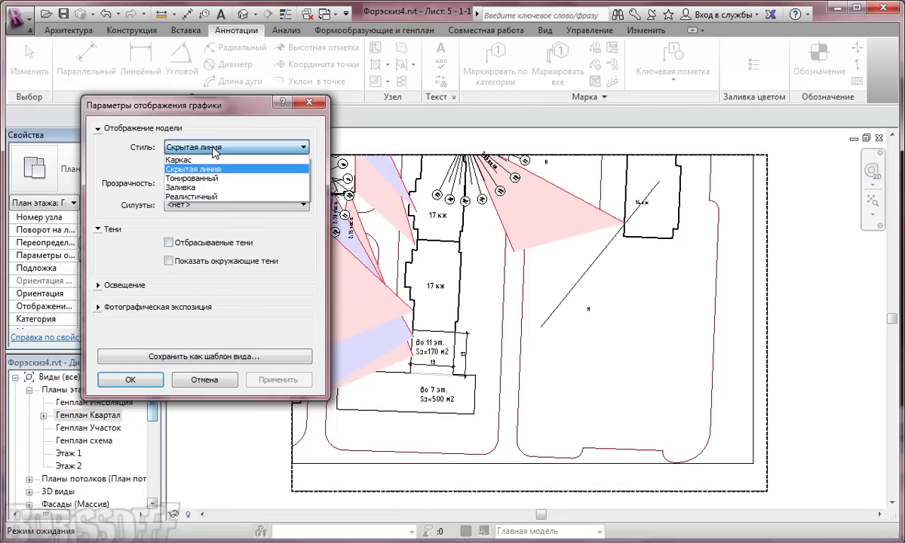
click(204, 187)
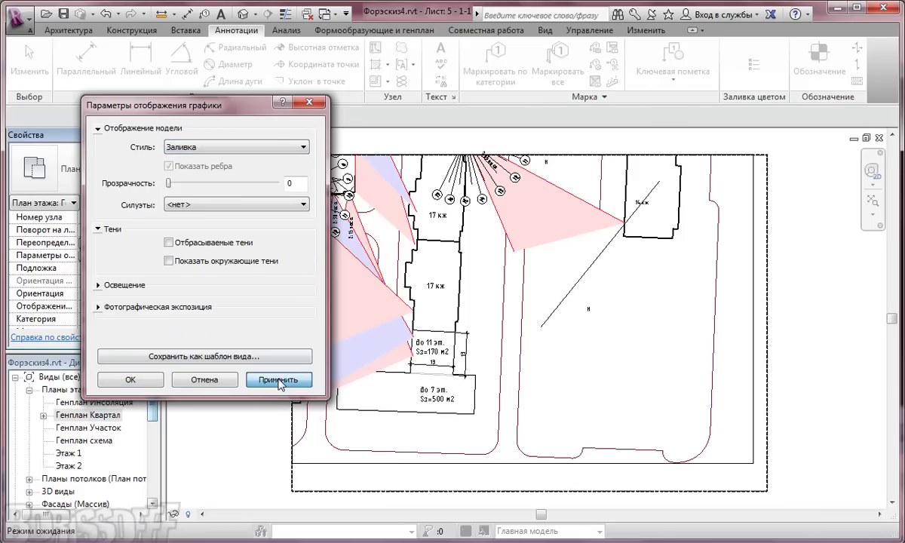
click(278, 380)
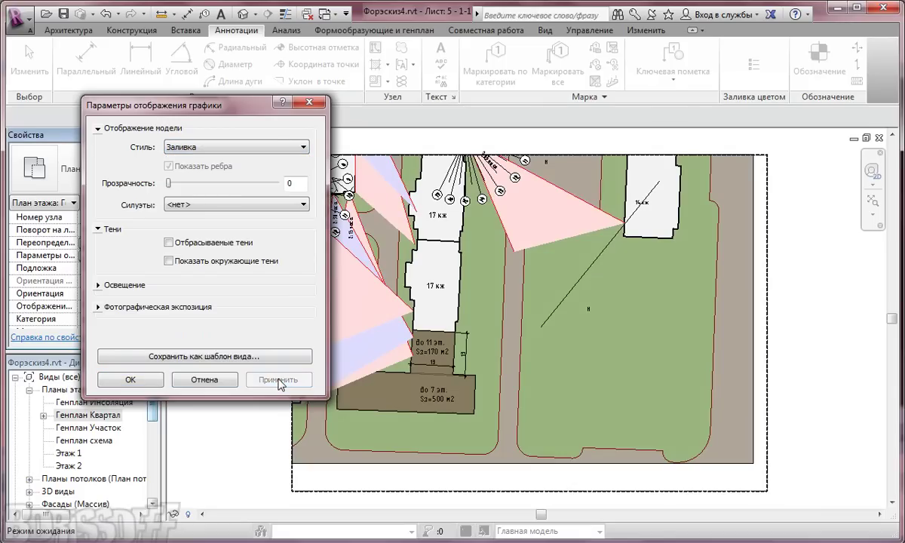
click(131, 380)
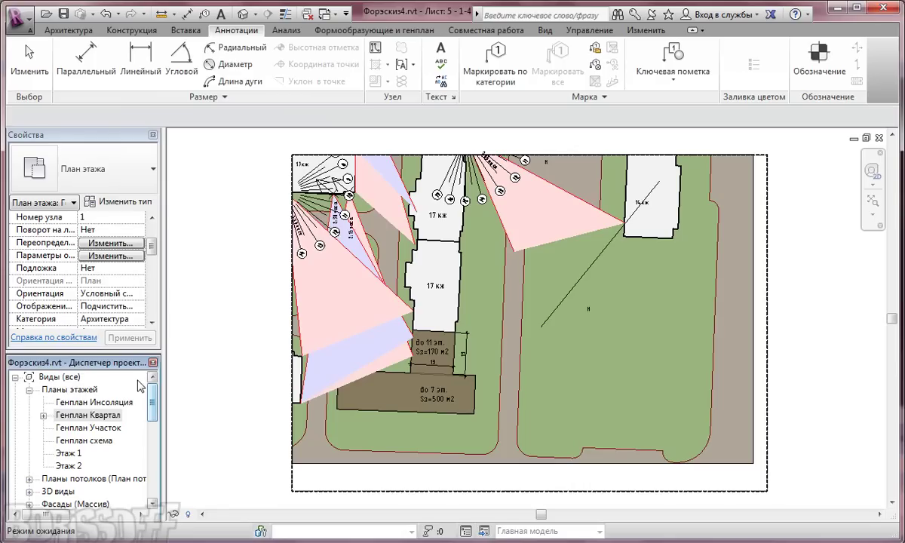